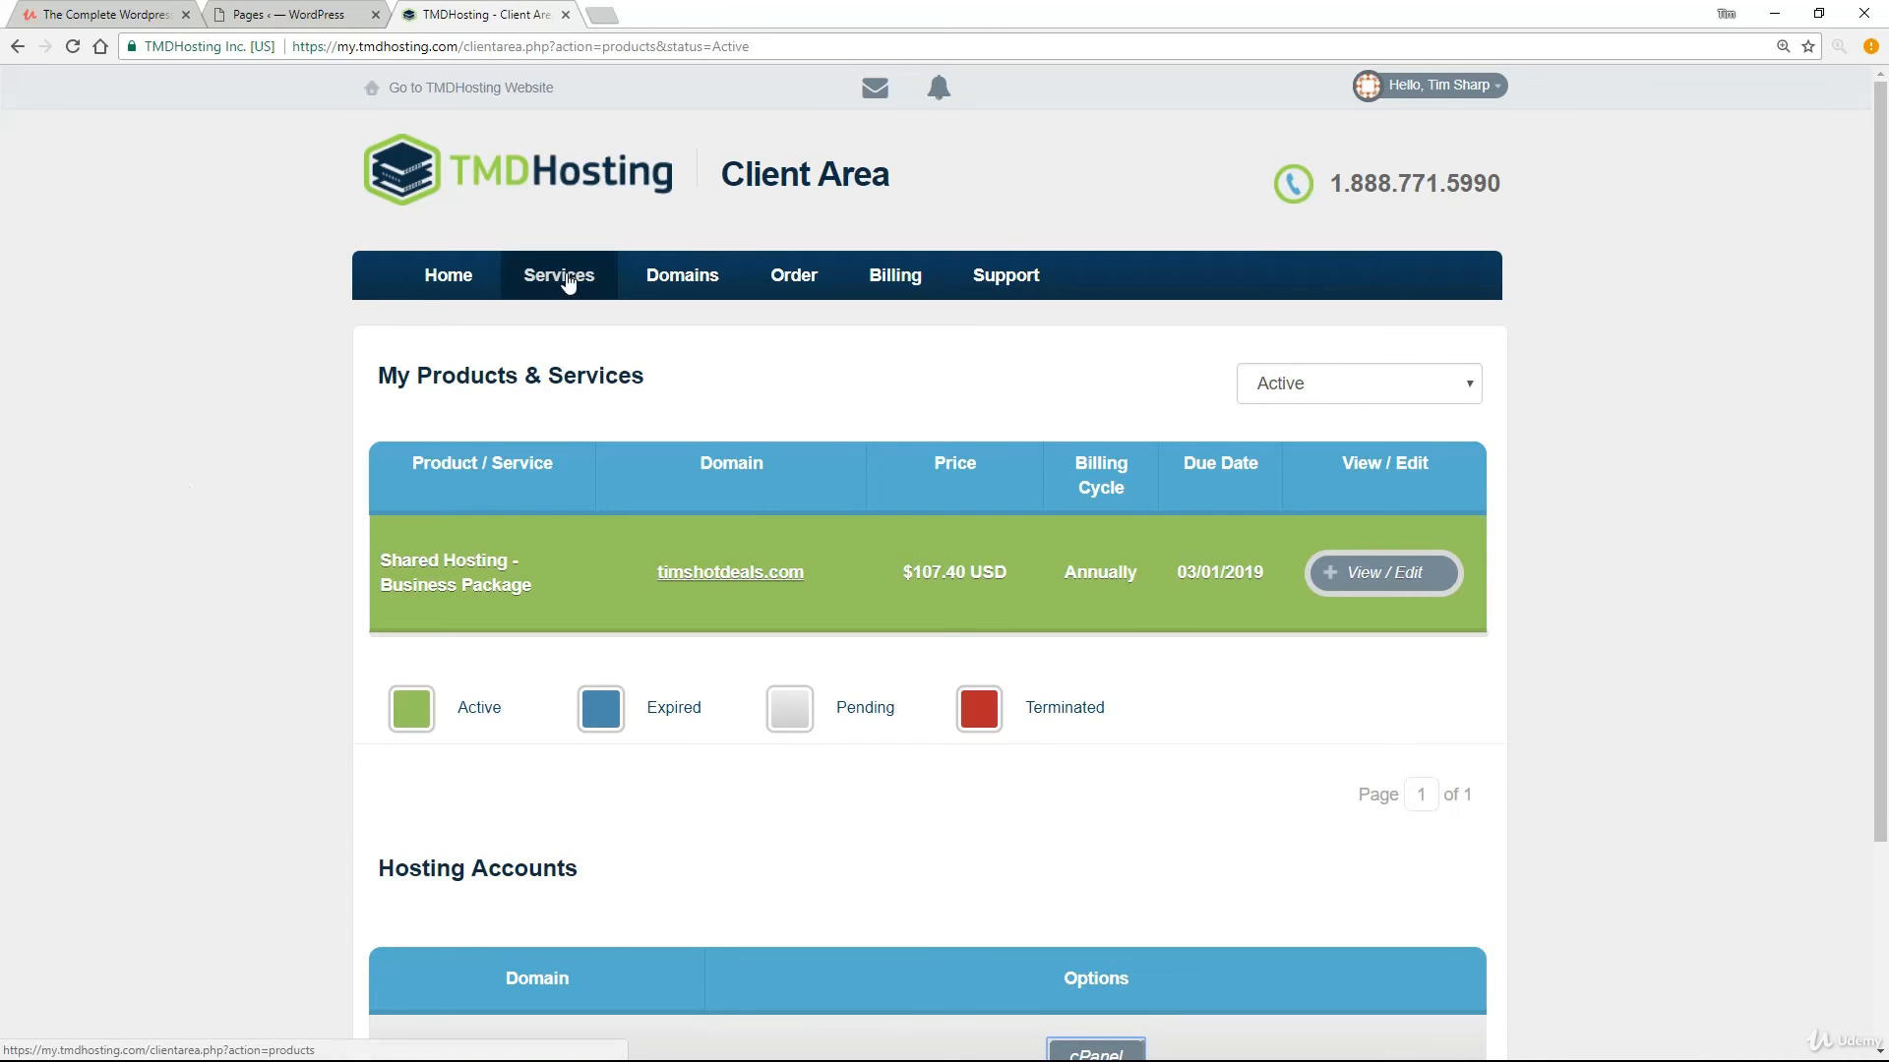
Scroll the services page down to the Hosting Accounts section for timshotdeals.com.
{"action": "scroll", "coordinate": [196, 512], "scroll_direction": "down", "scroll_amount": 3}
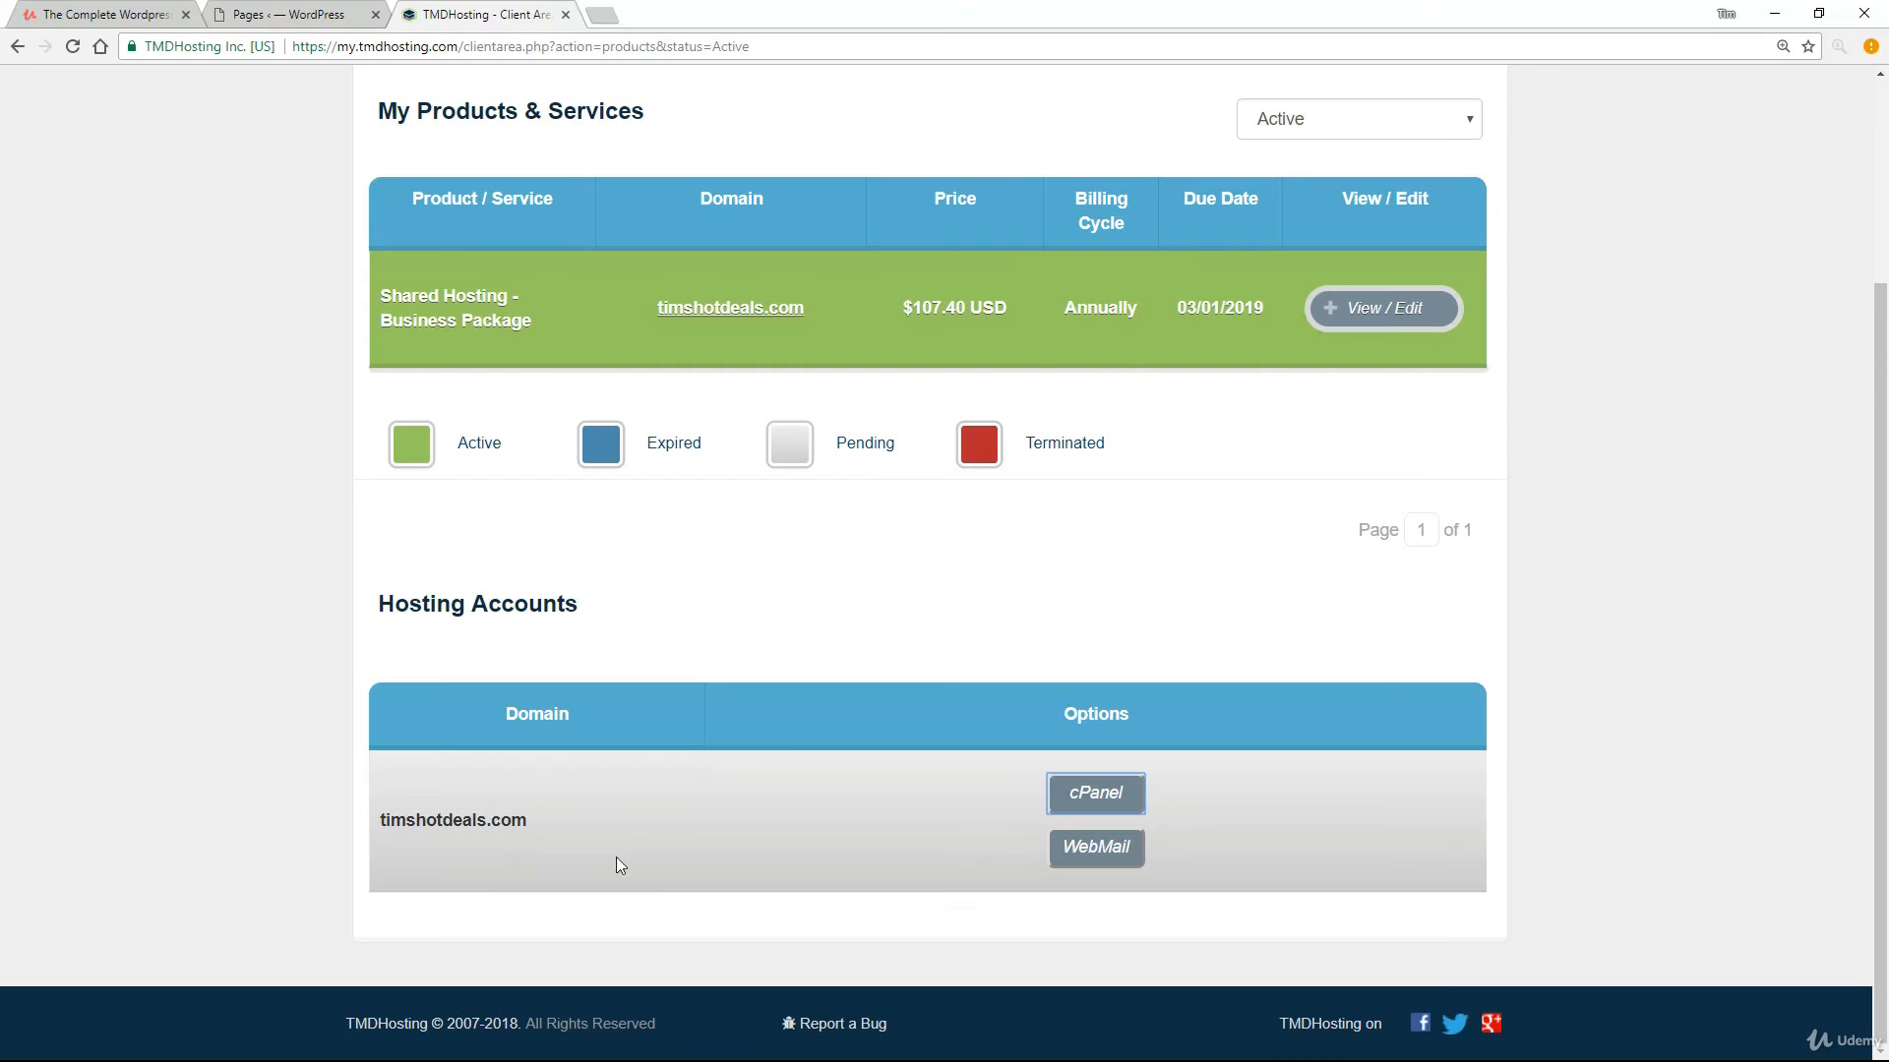
Launch cPanel for the hosting account and go to Email Accounts in the EMAIL section.
{"action": "left_click", "coordinate": [1100, 792]}
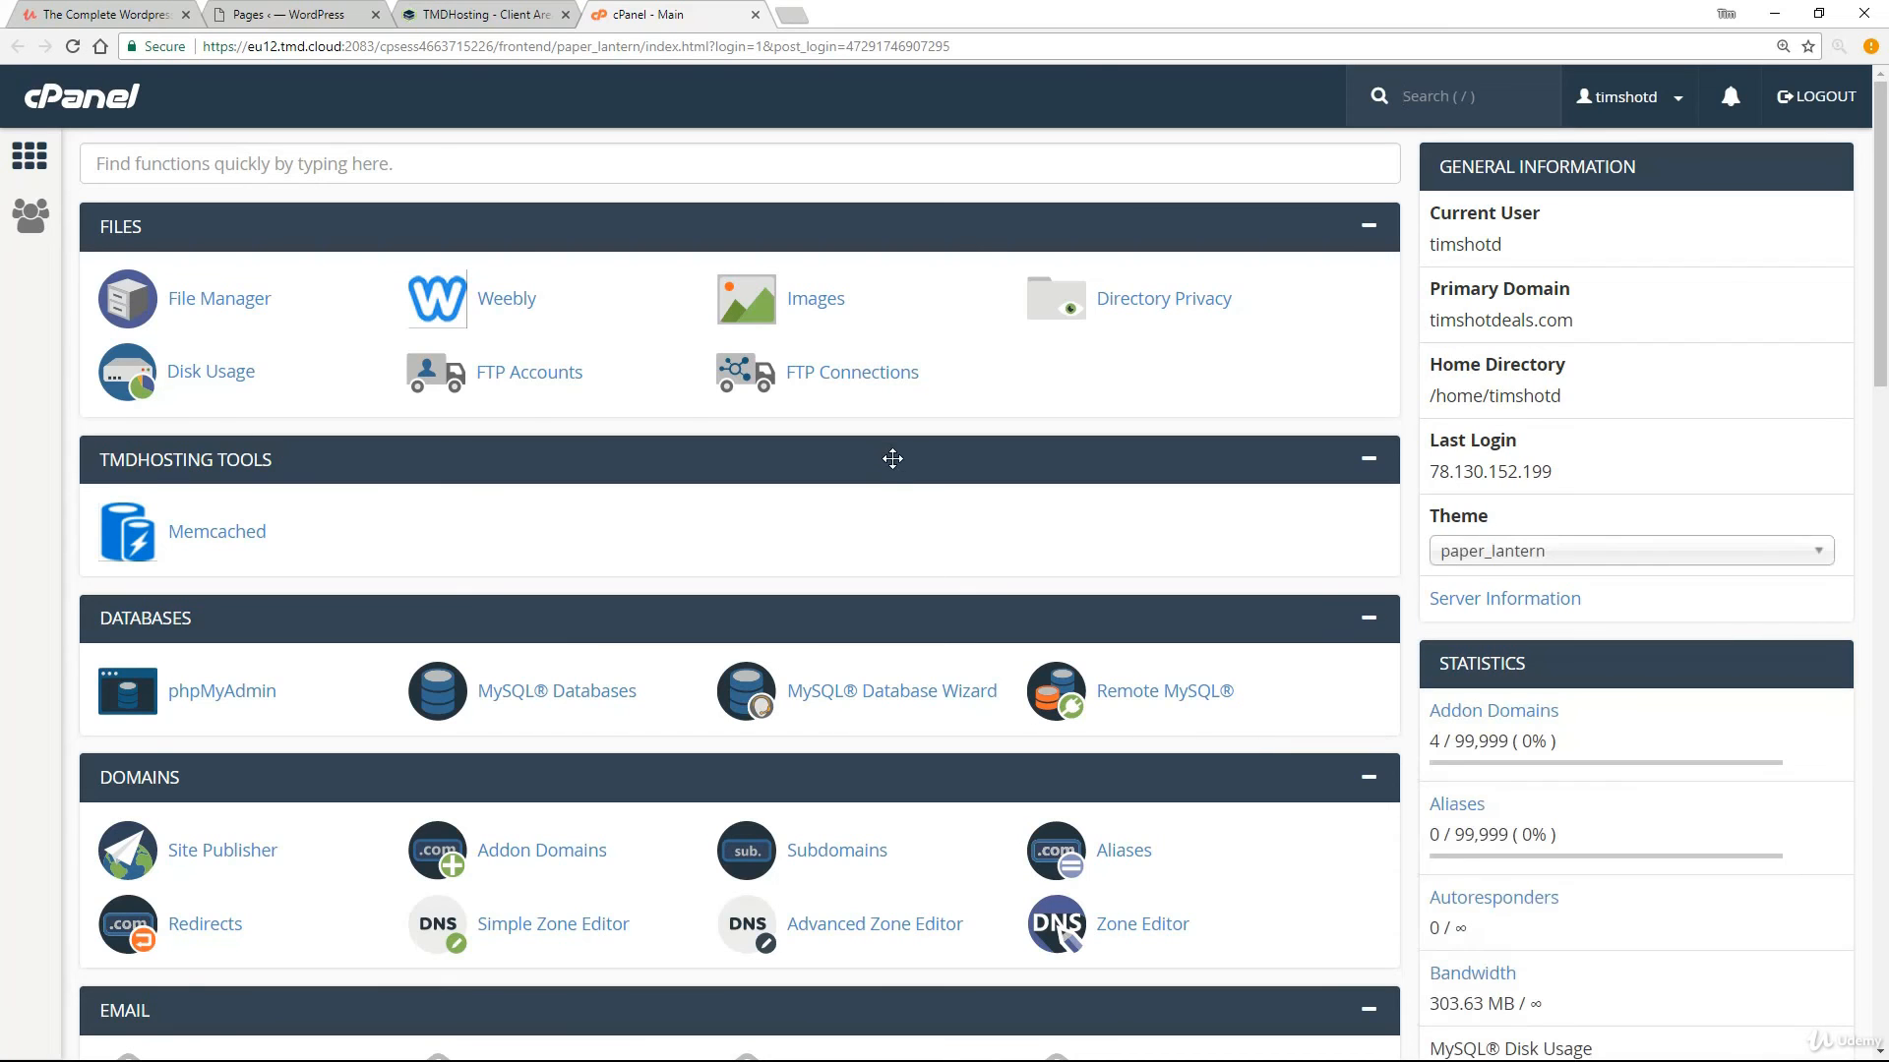
{"action": "scroll", "coordinate": [892, 462], "scroll_direction": "down", "scroll_amount": 5}
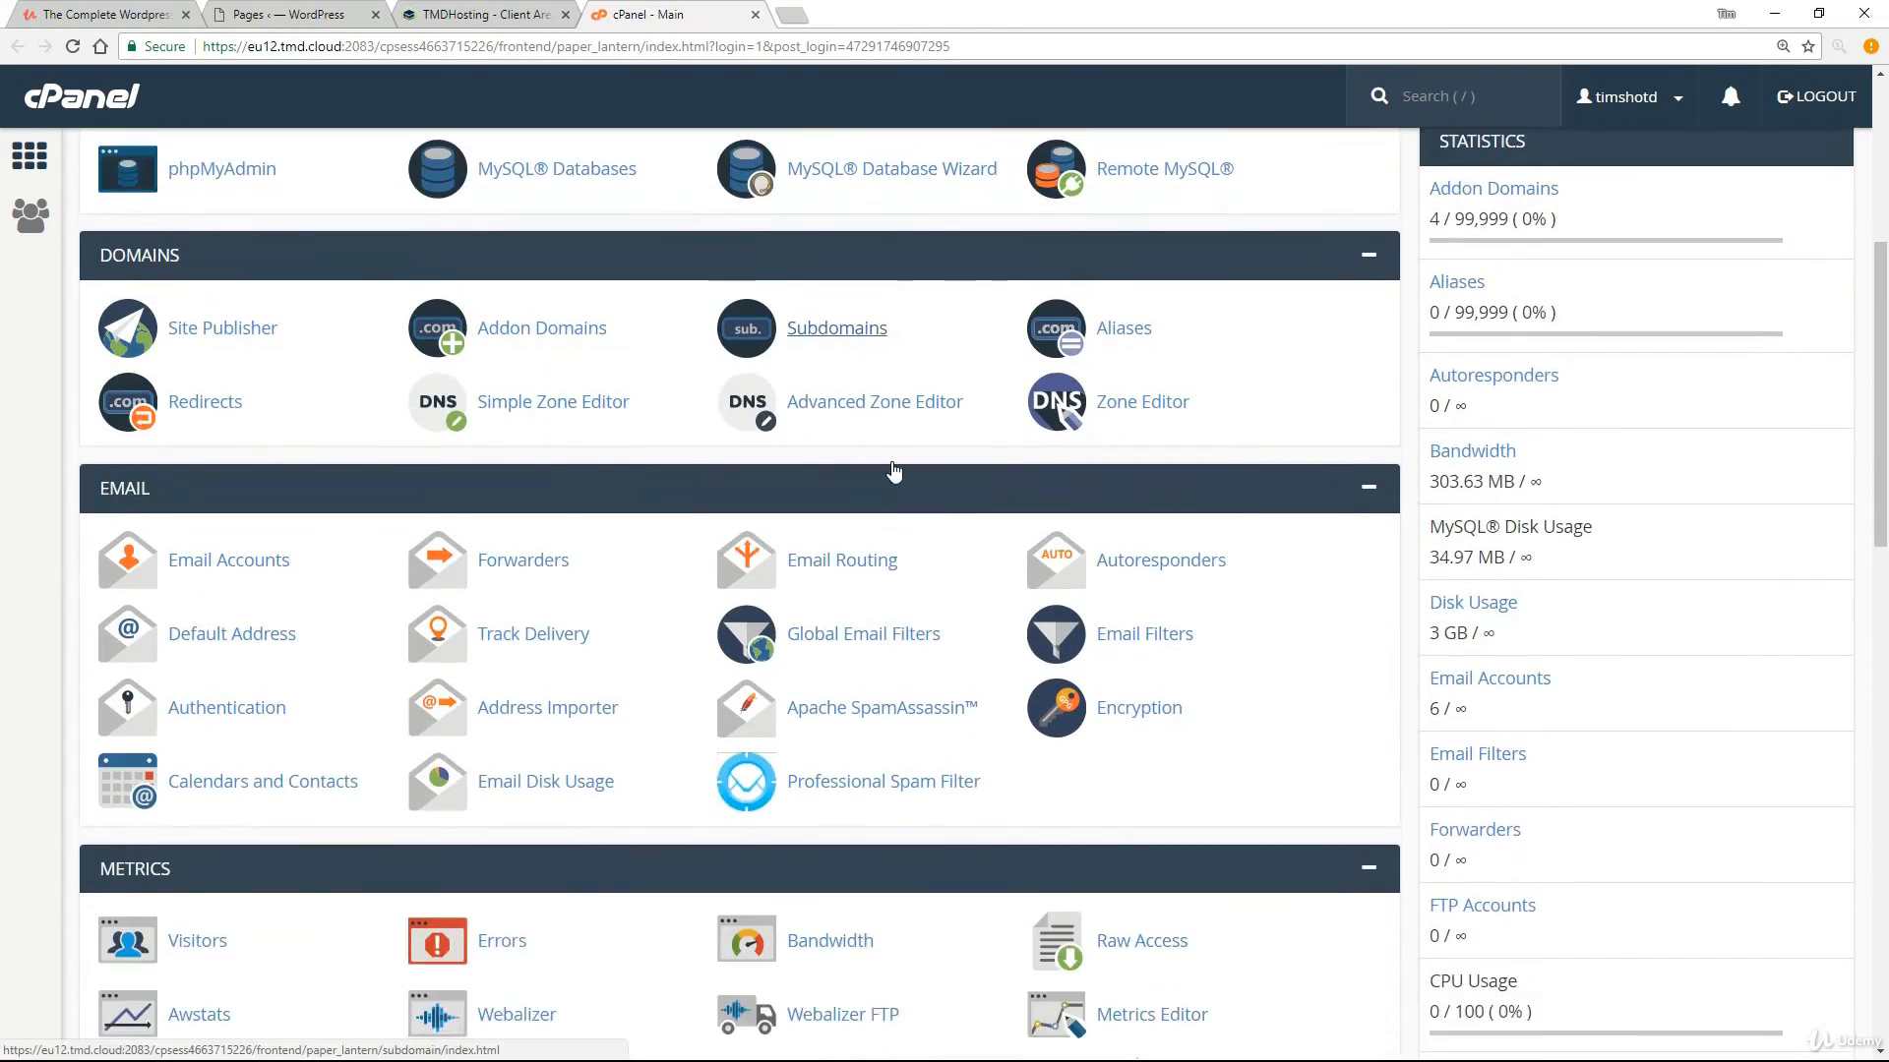
{"action": "scroll", "coordinate": [892, 470], "scroll_direction": "down", "scroll_amount": 2}
{"action": "left_click_drag", "start_coordinate": [187, 322], "coordinate": [158, 320]}
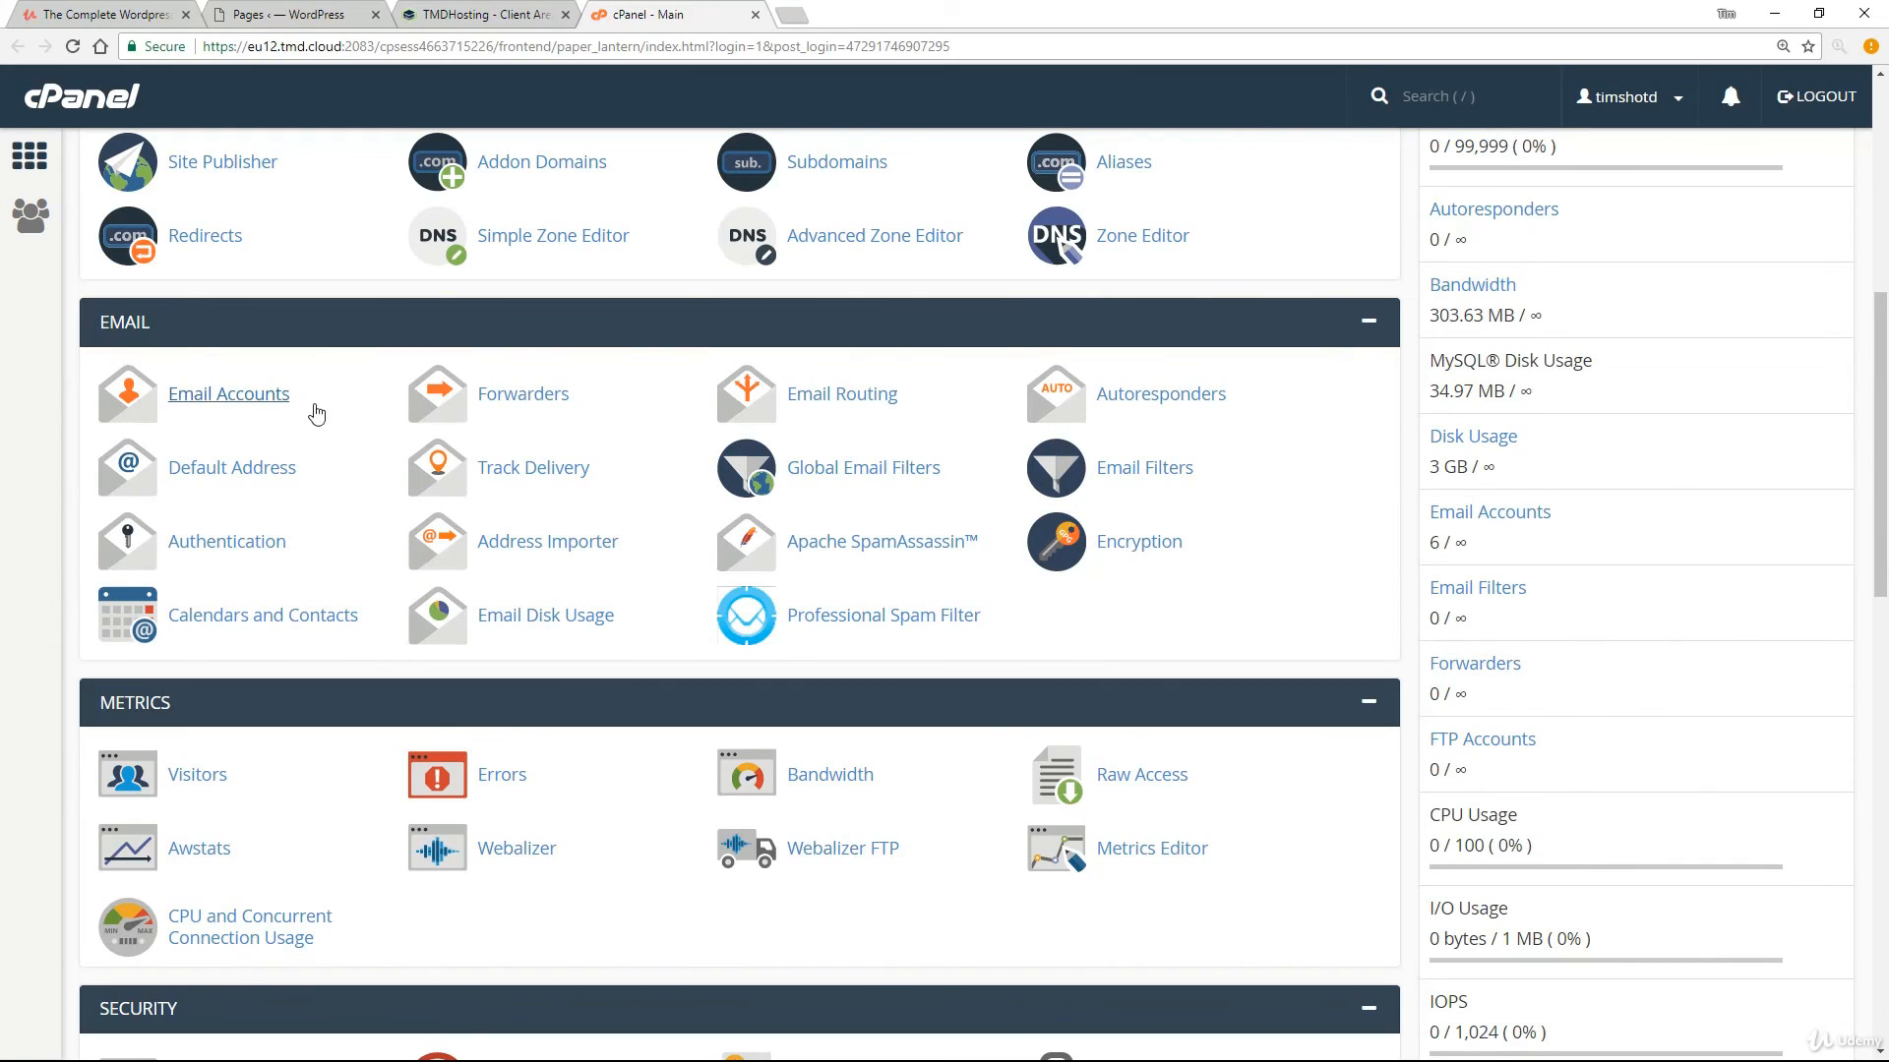
{"action": "left_click", "coordinate": [244, 403]}
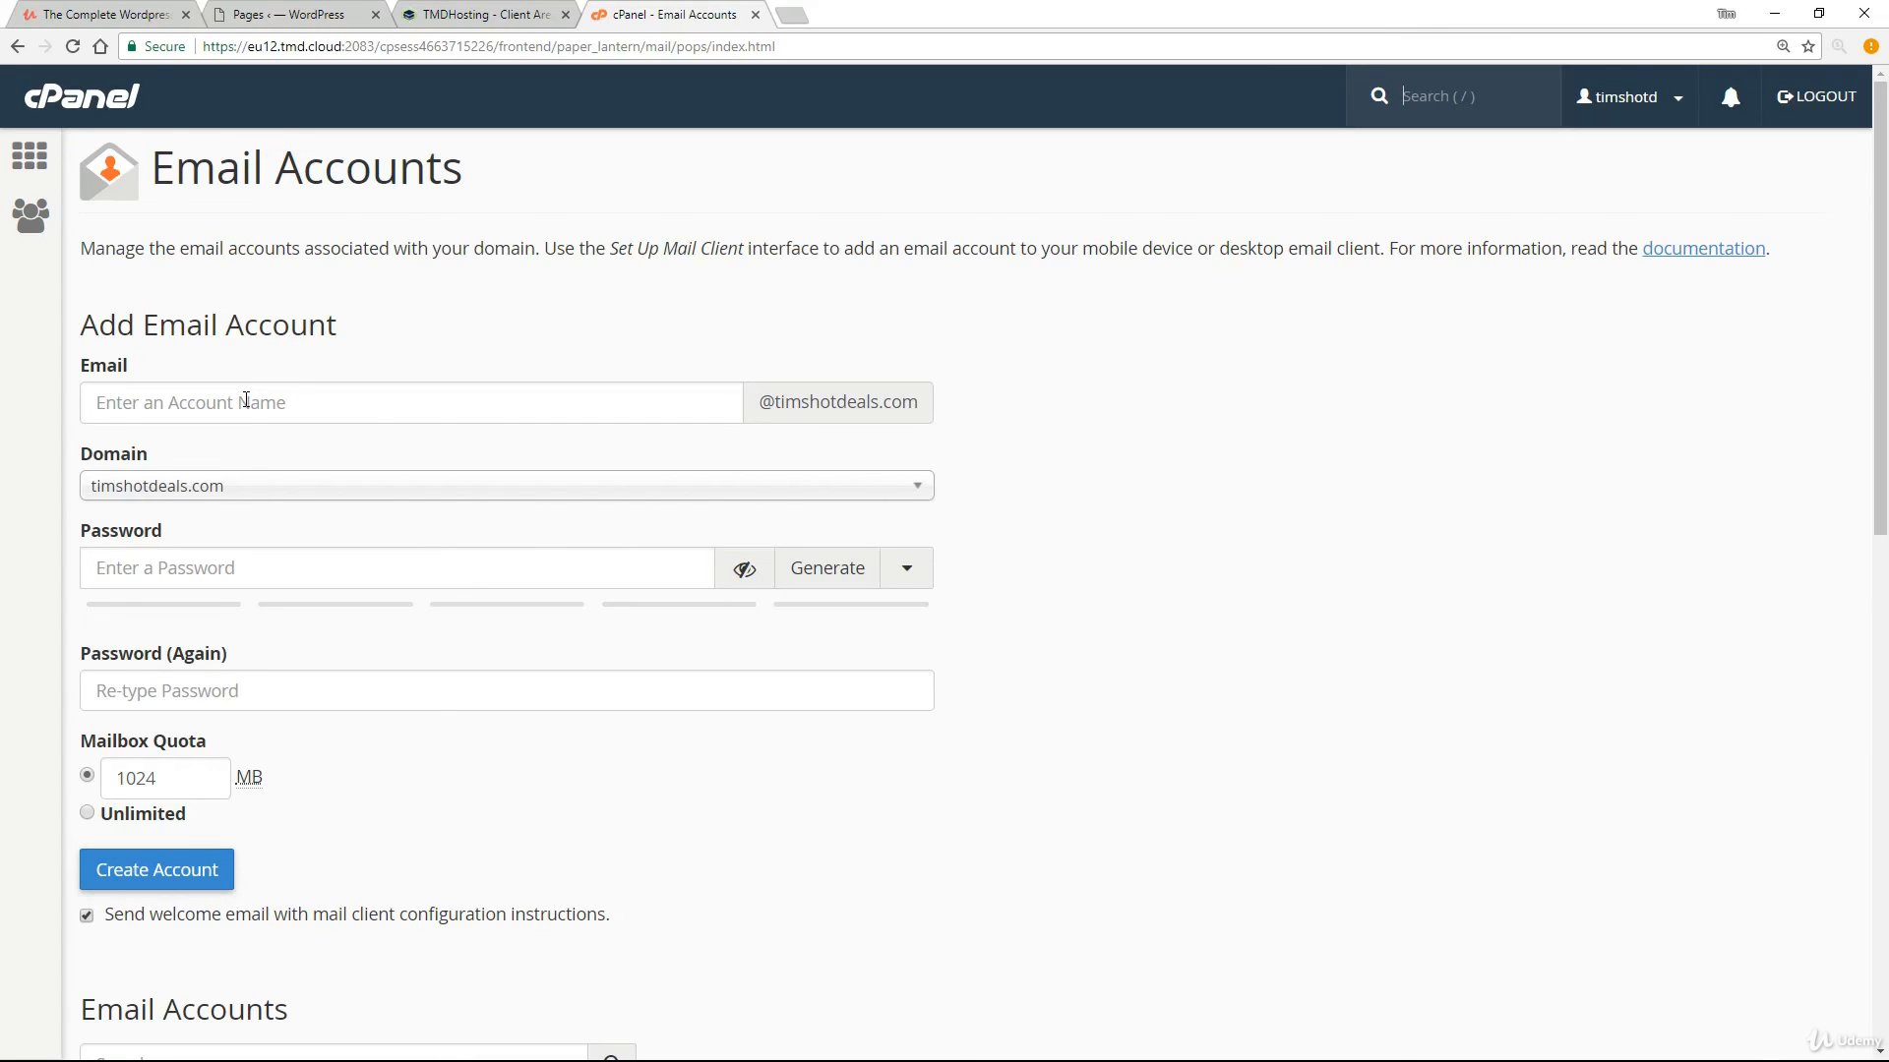
{"action": "left_click", "coordinate": [268, 490]}
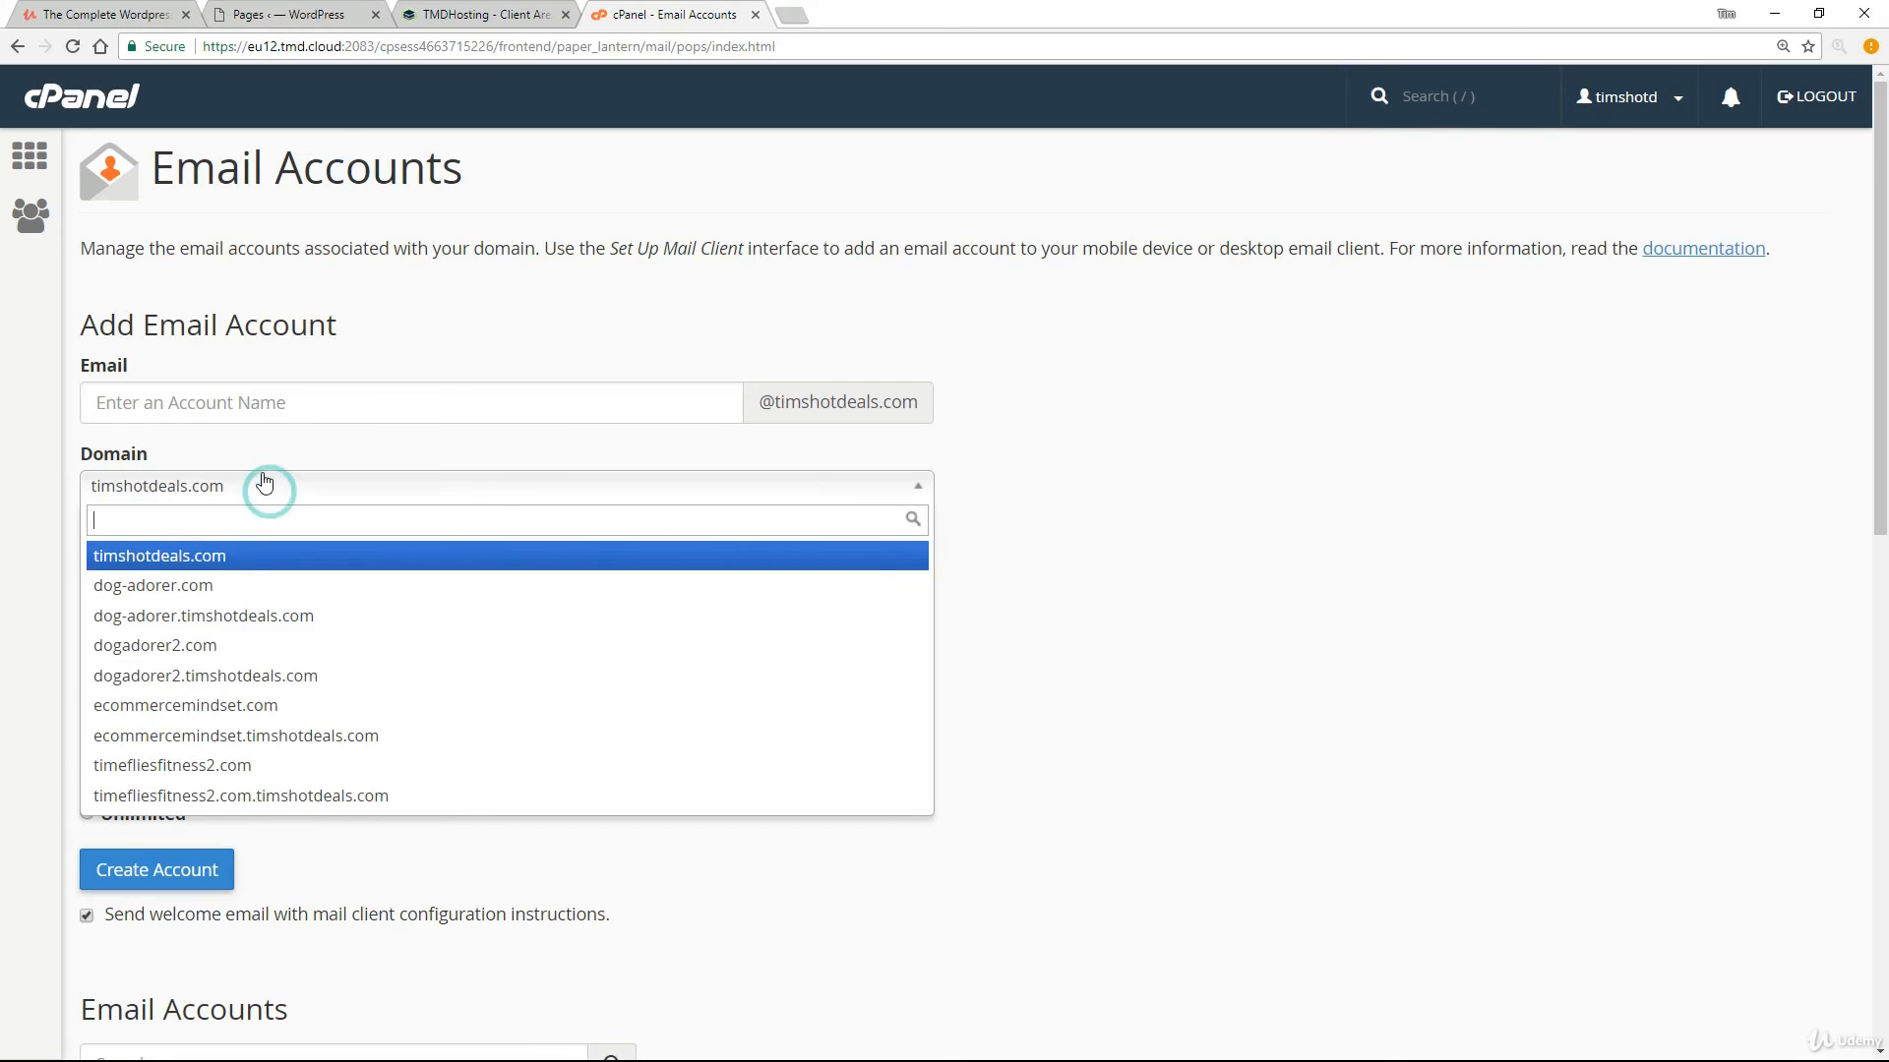
{"action": "left_click", "coordinate": [247, 768]}
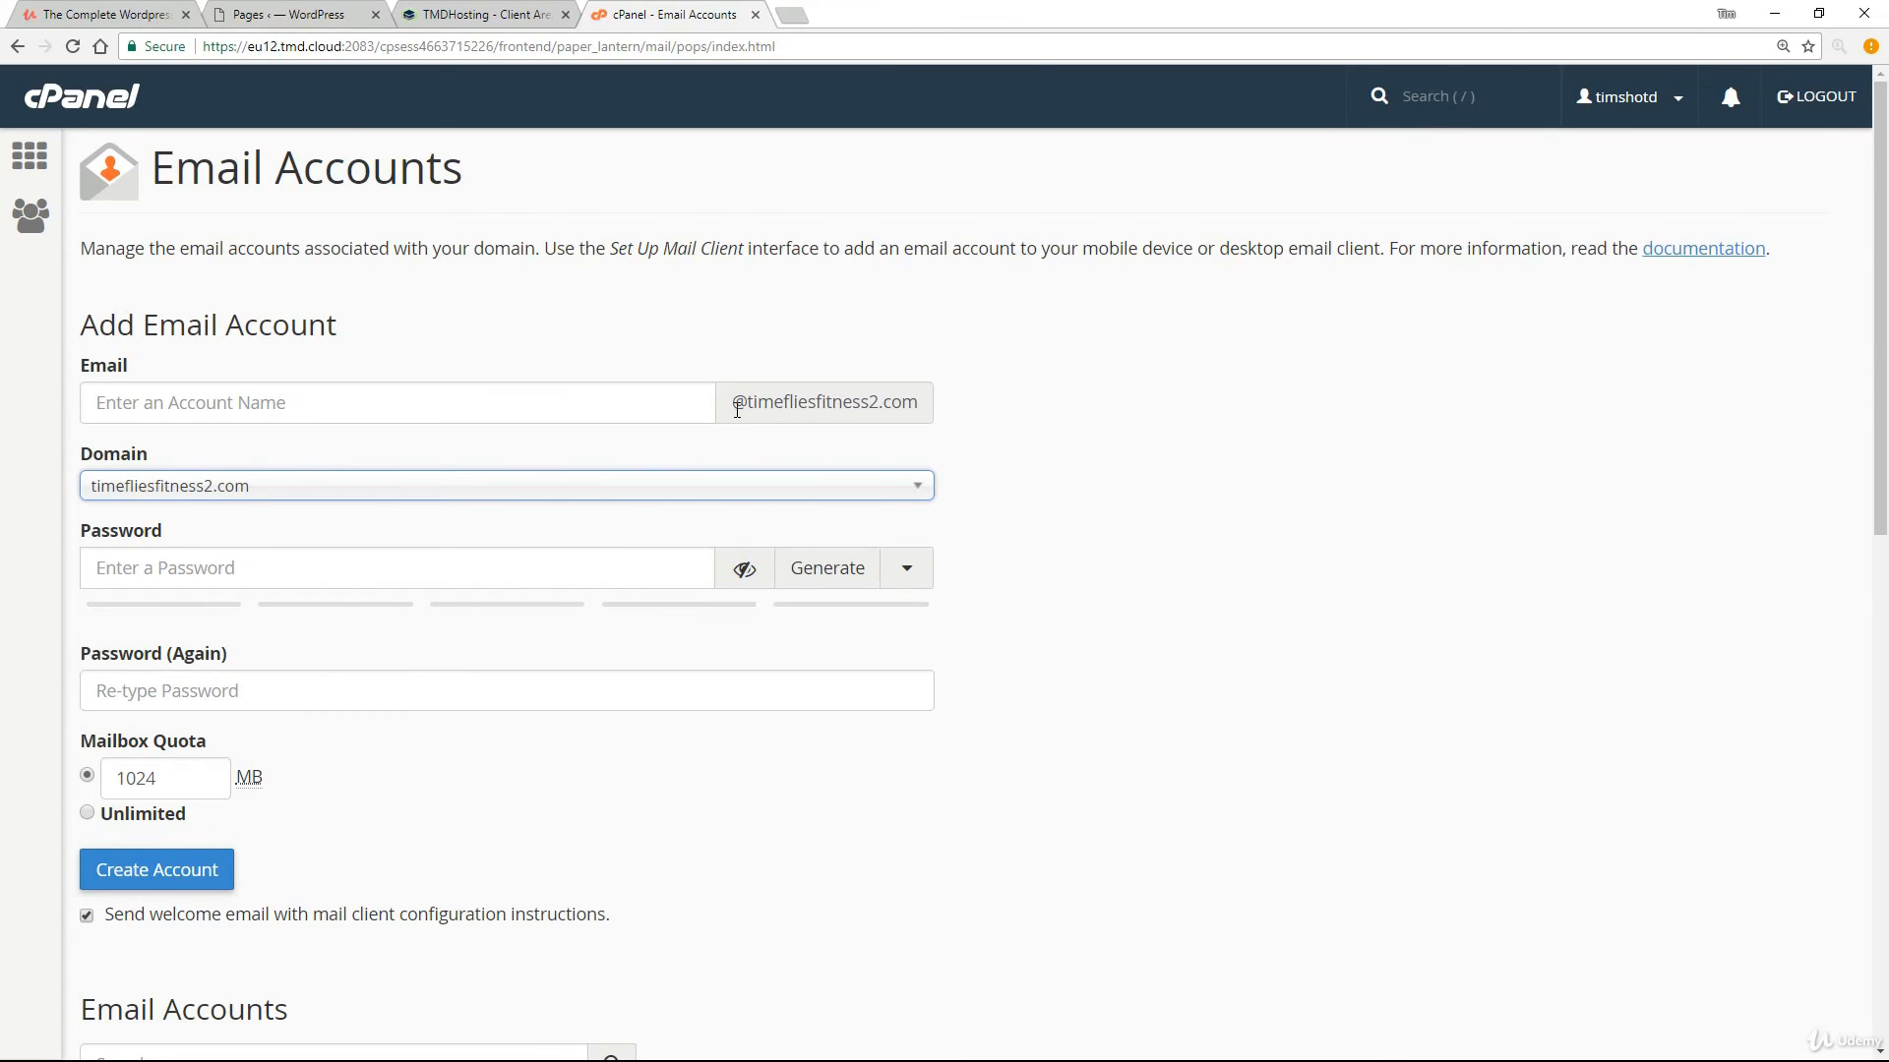
{"action": "left_click", "coordinate": [484, 411]}
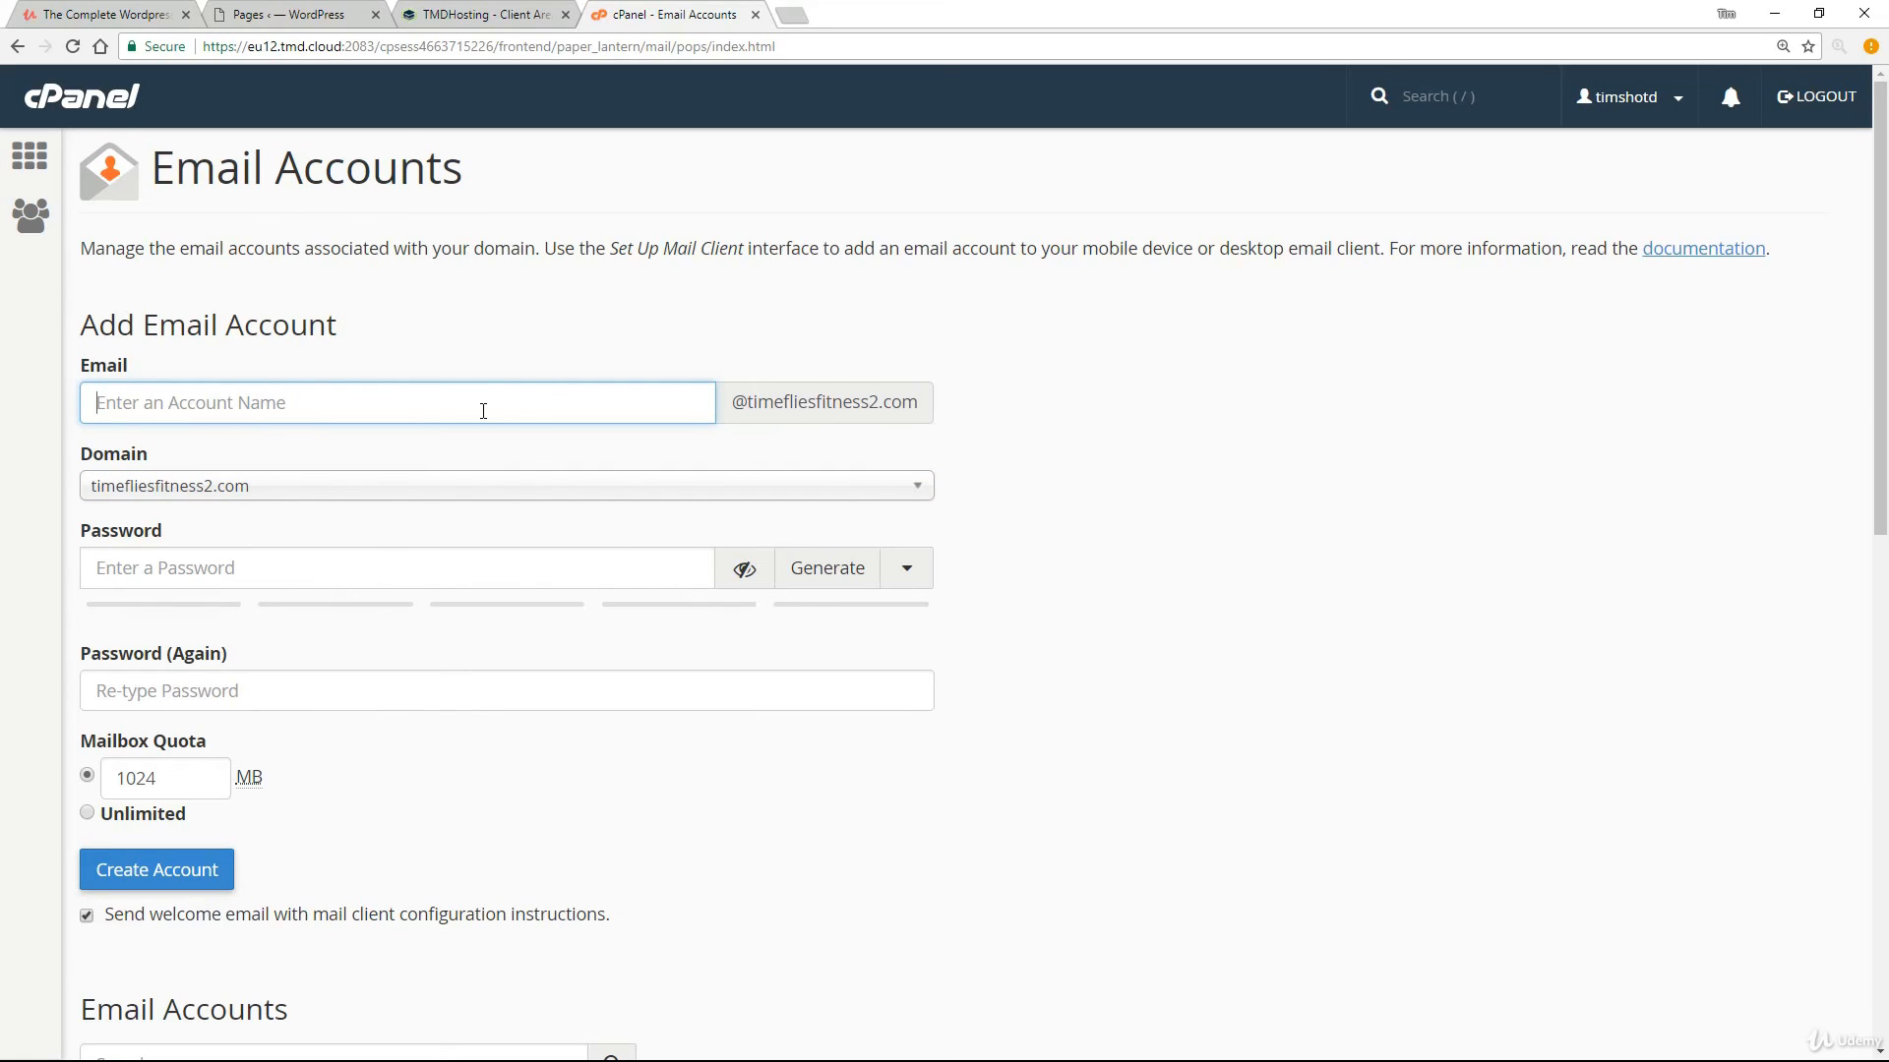
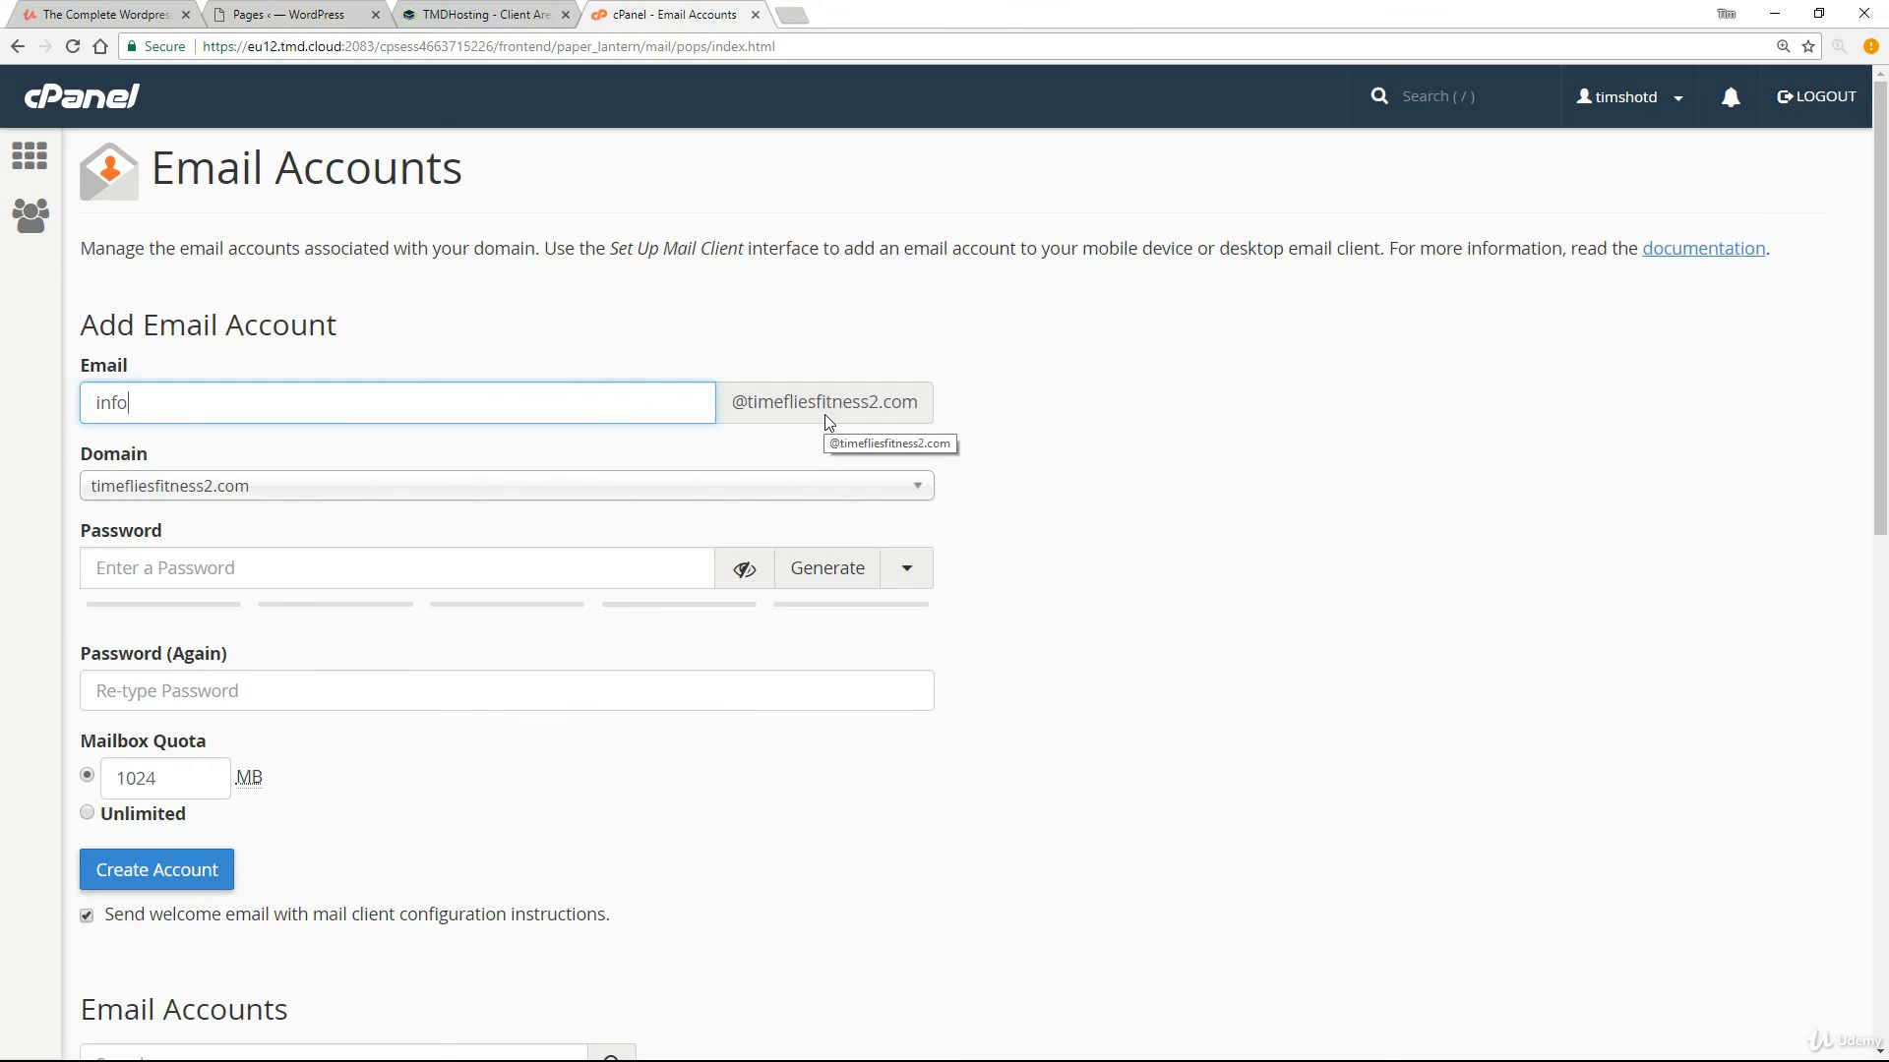
{"action": "left_click", "coordinate": [162, 568]}
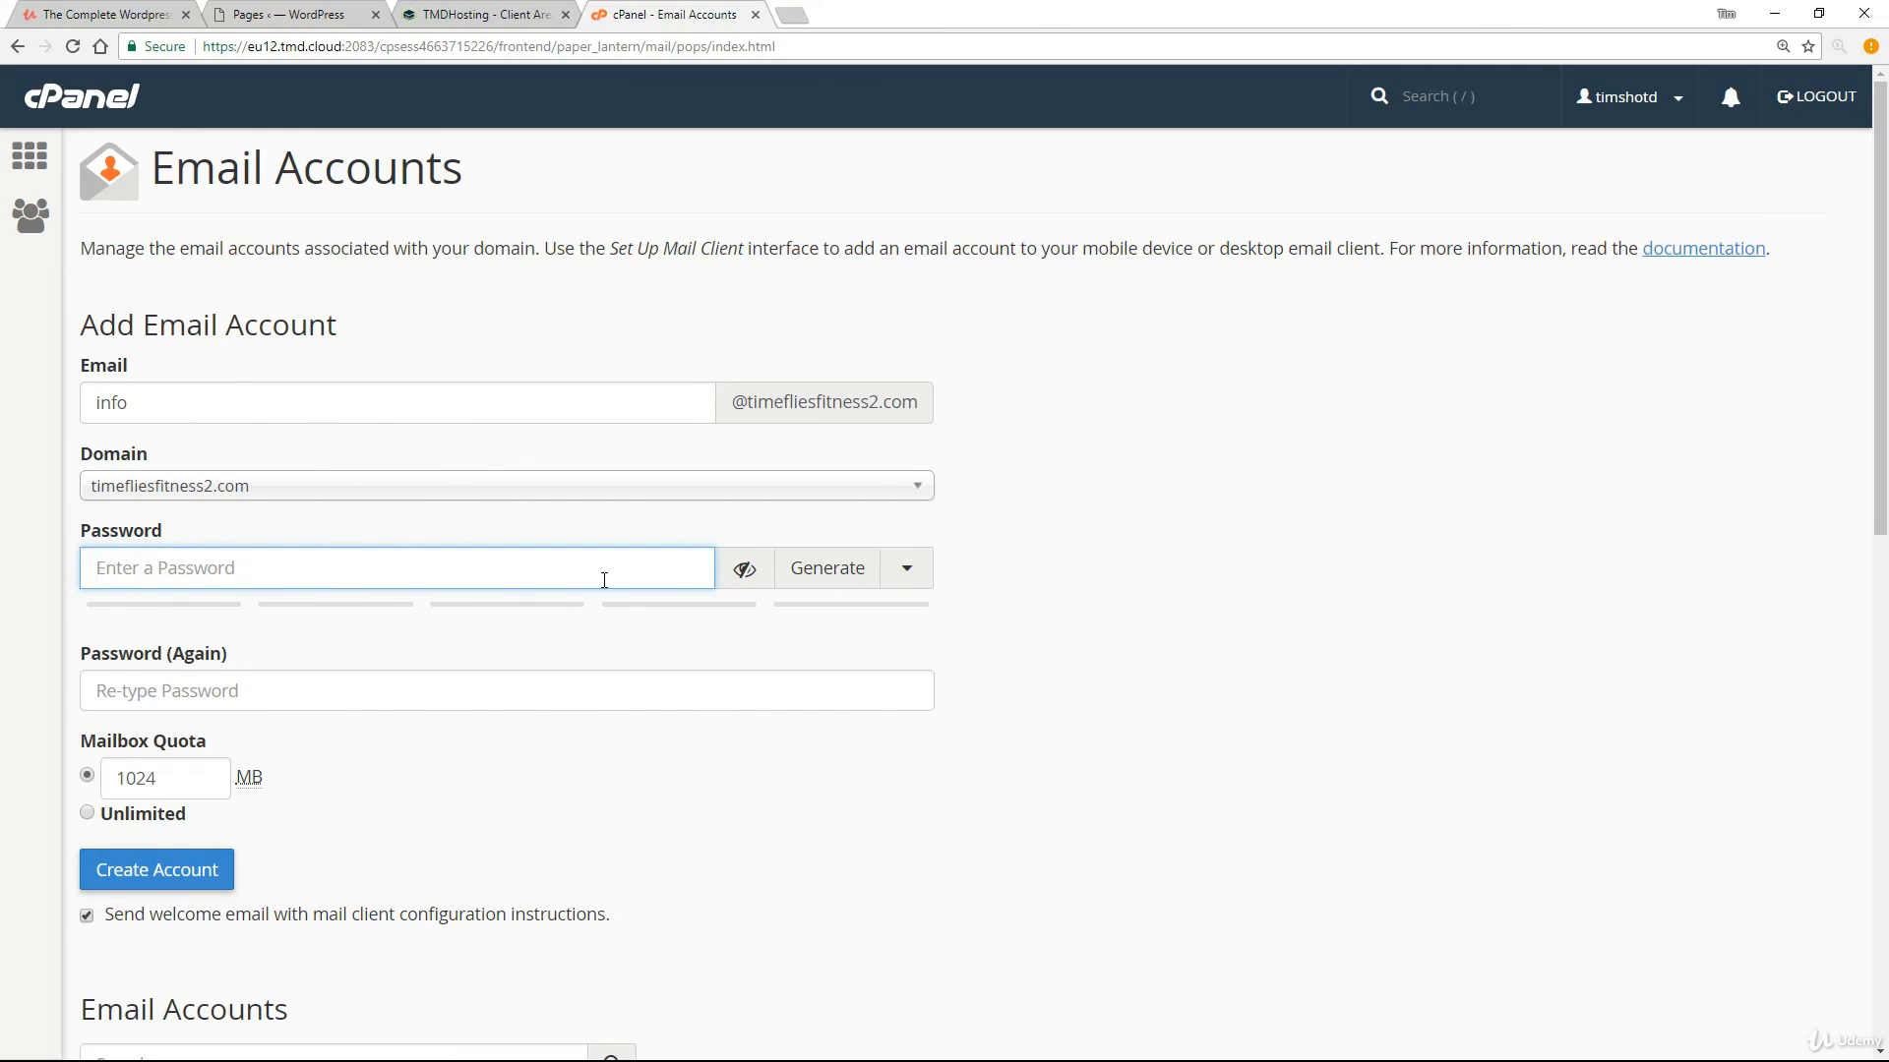
Generate a strength-100 password, copy it, and paste it into Password (Again).
{"action": "left_click", "coordinate": [815, 569]}
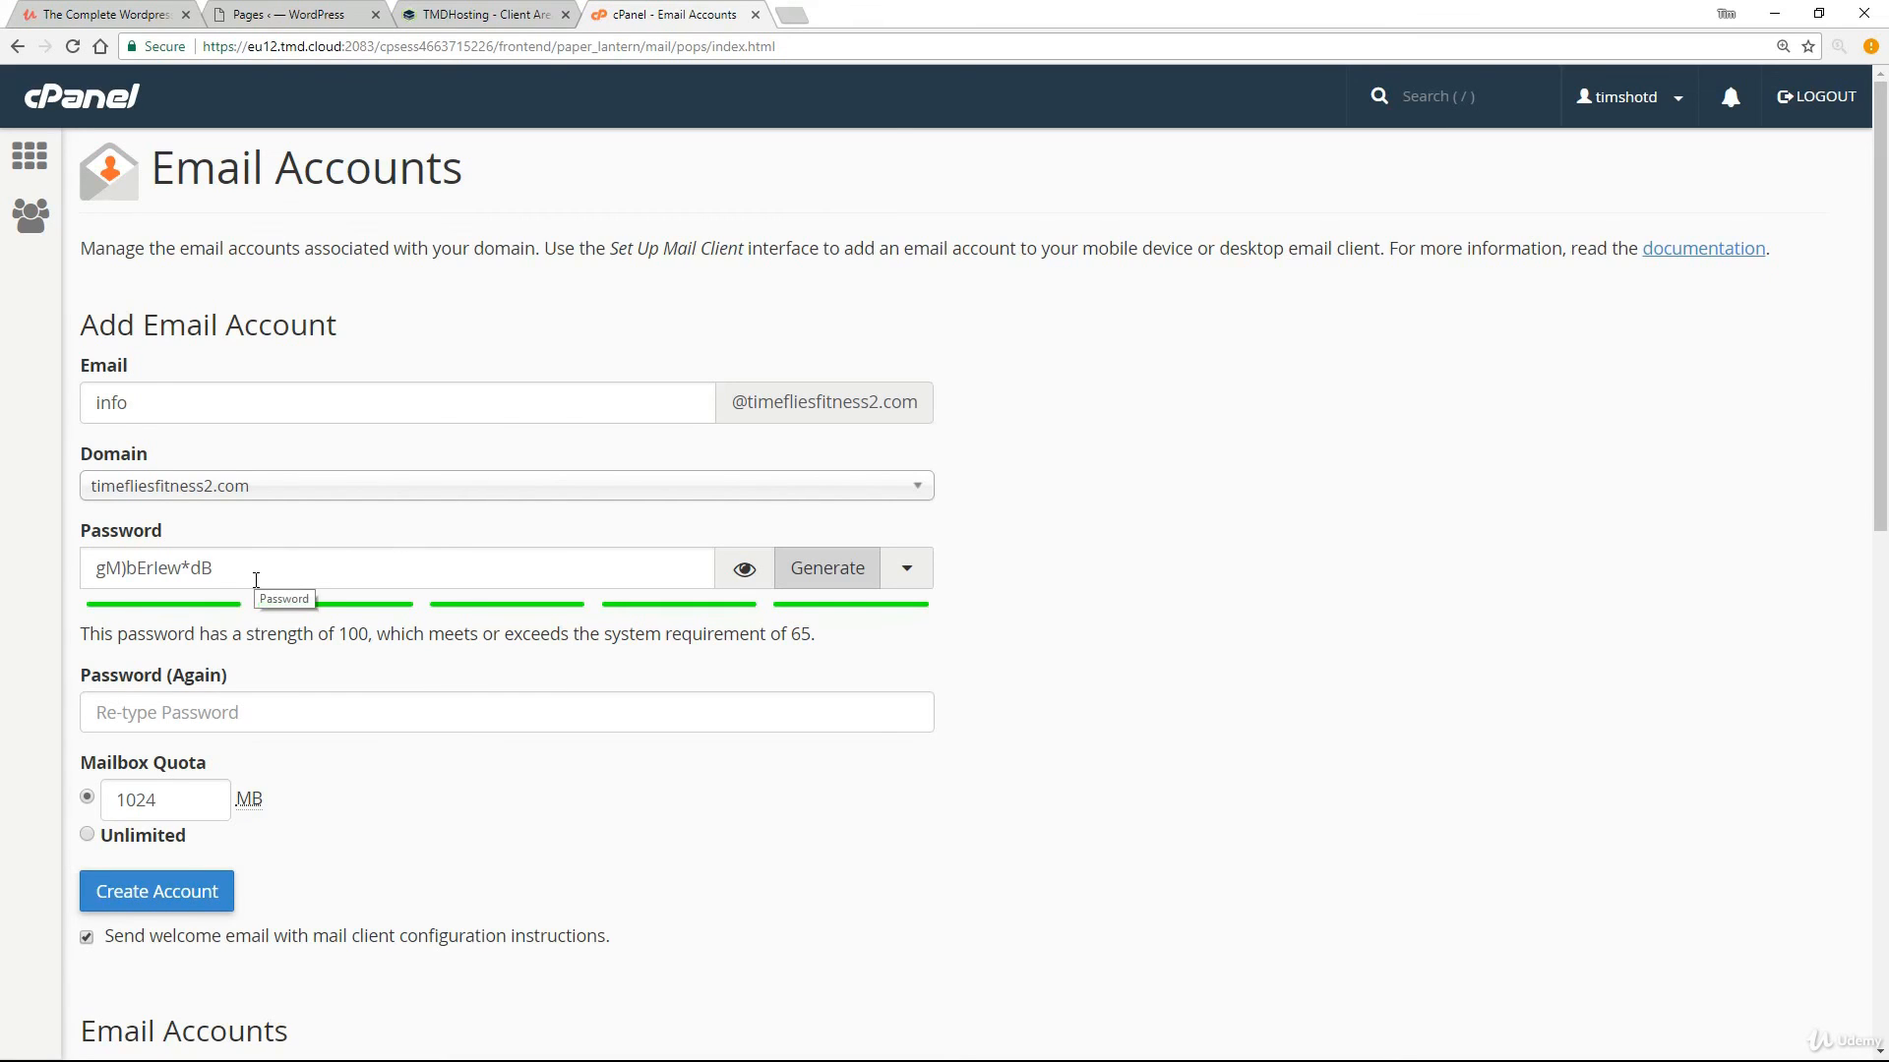
{"action": "left_click_drag", "start_coordinate": [255, 580], "coordinate": [88, 583]}
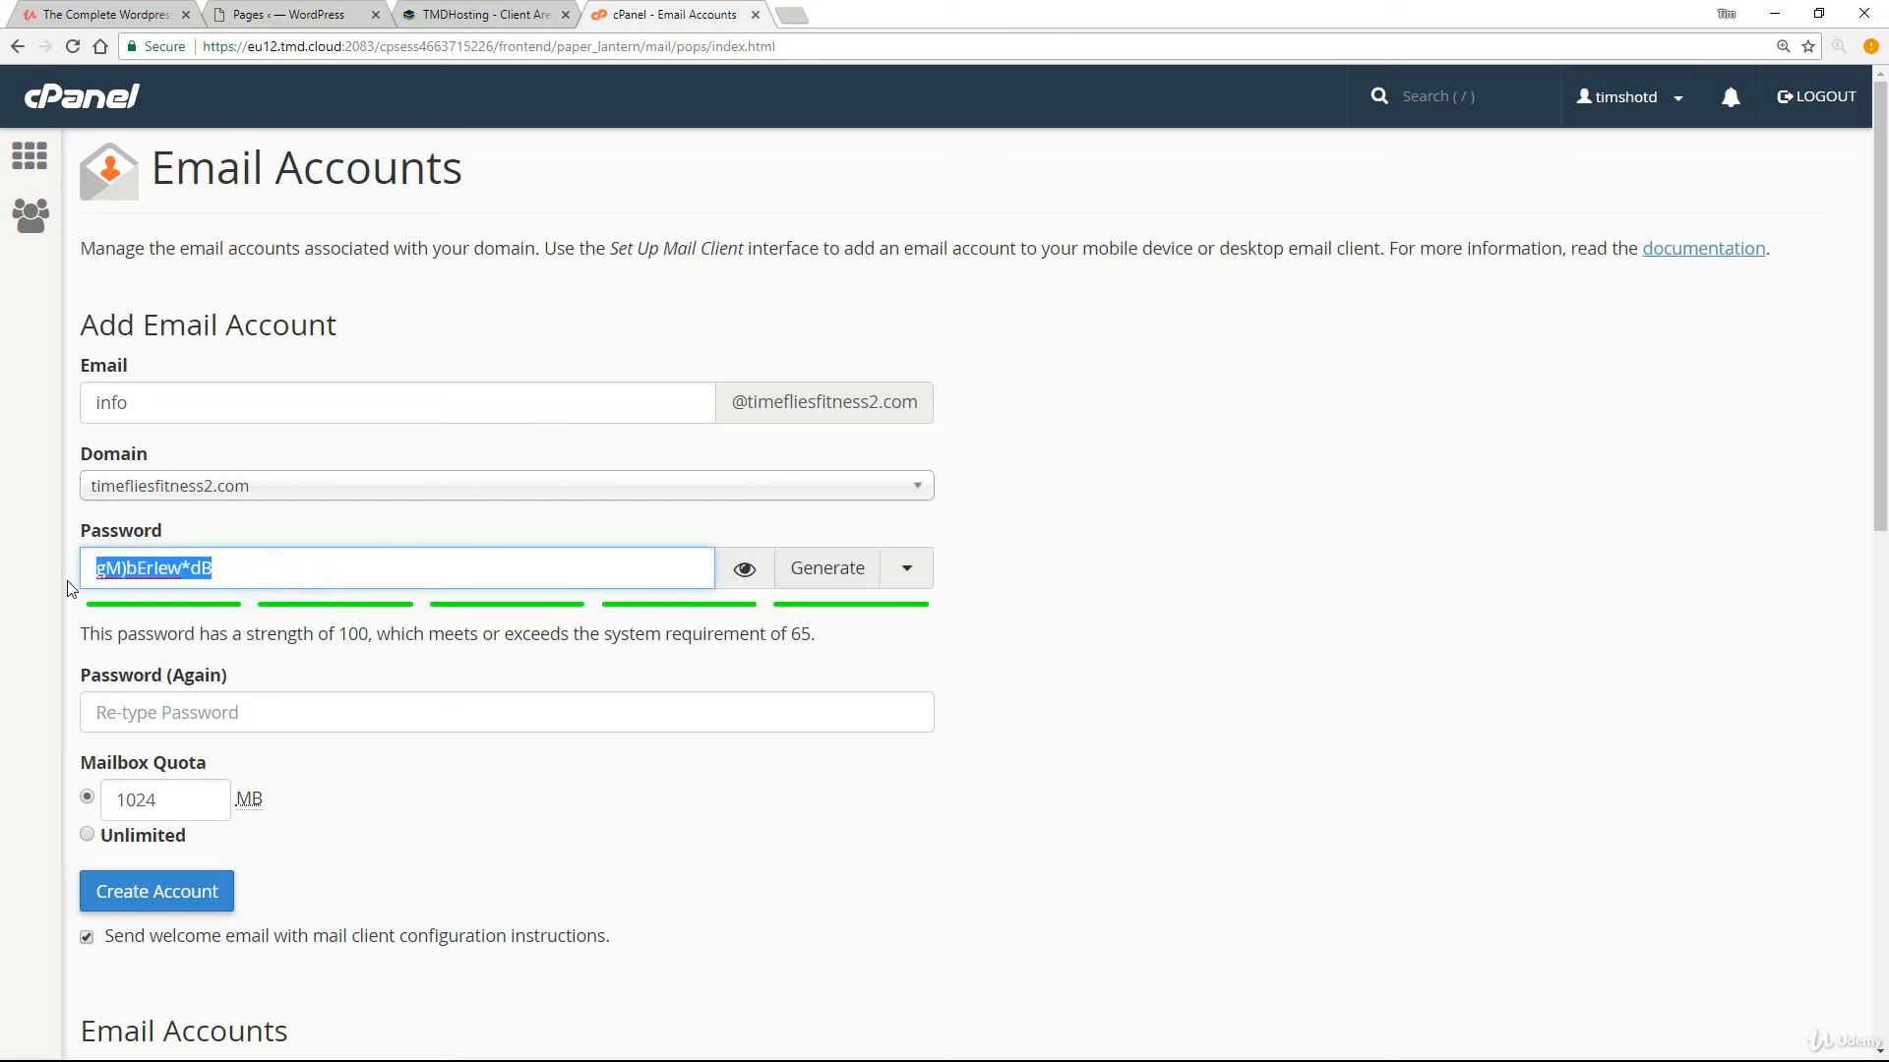
{"action": "left_click", "coordinate": [150, 563]}
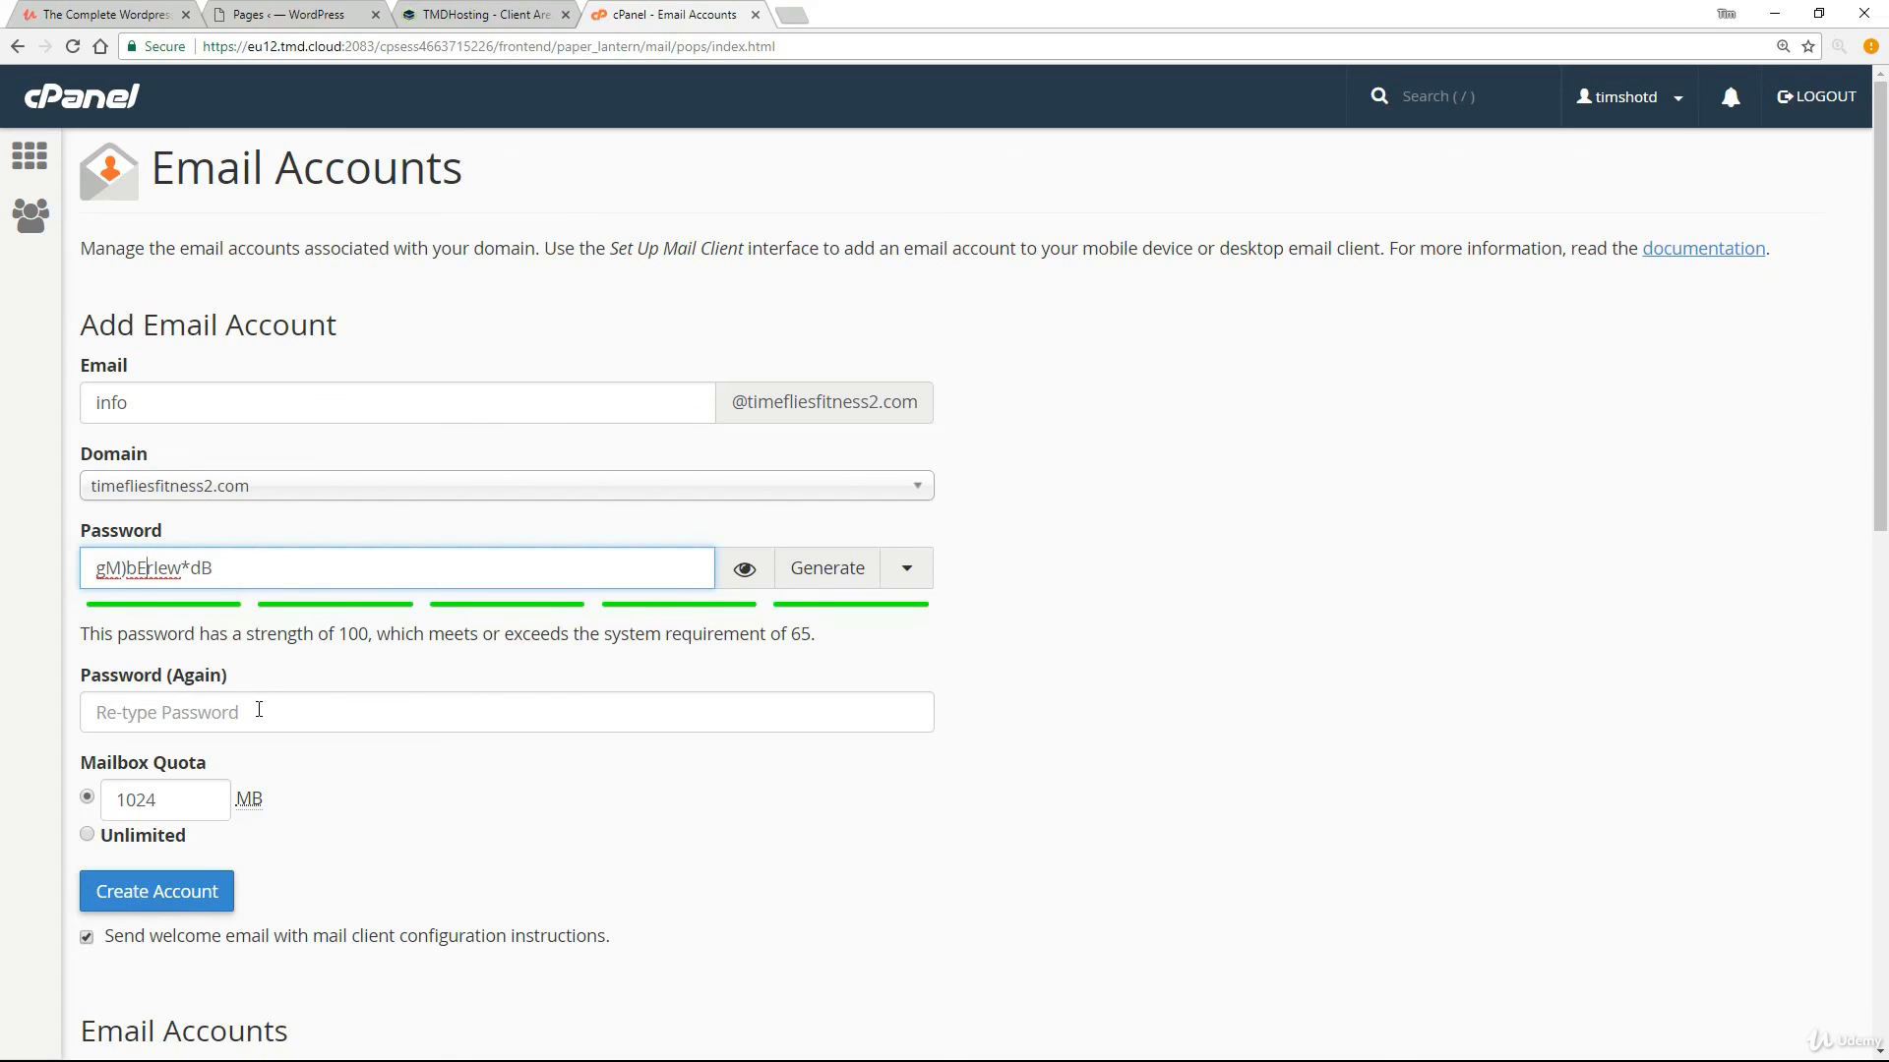
{"action": "left_click", "coordinate": [193, 715]}
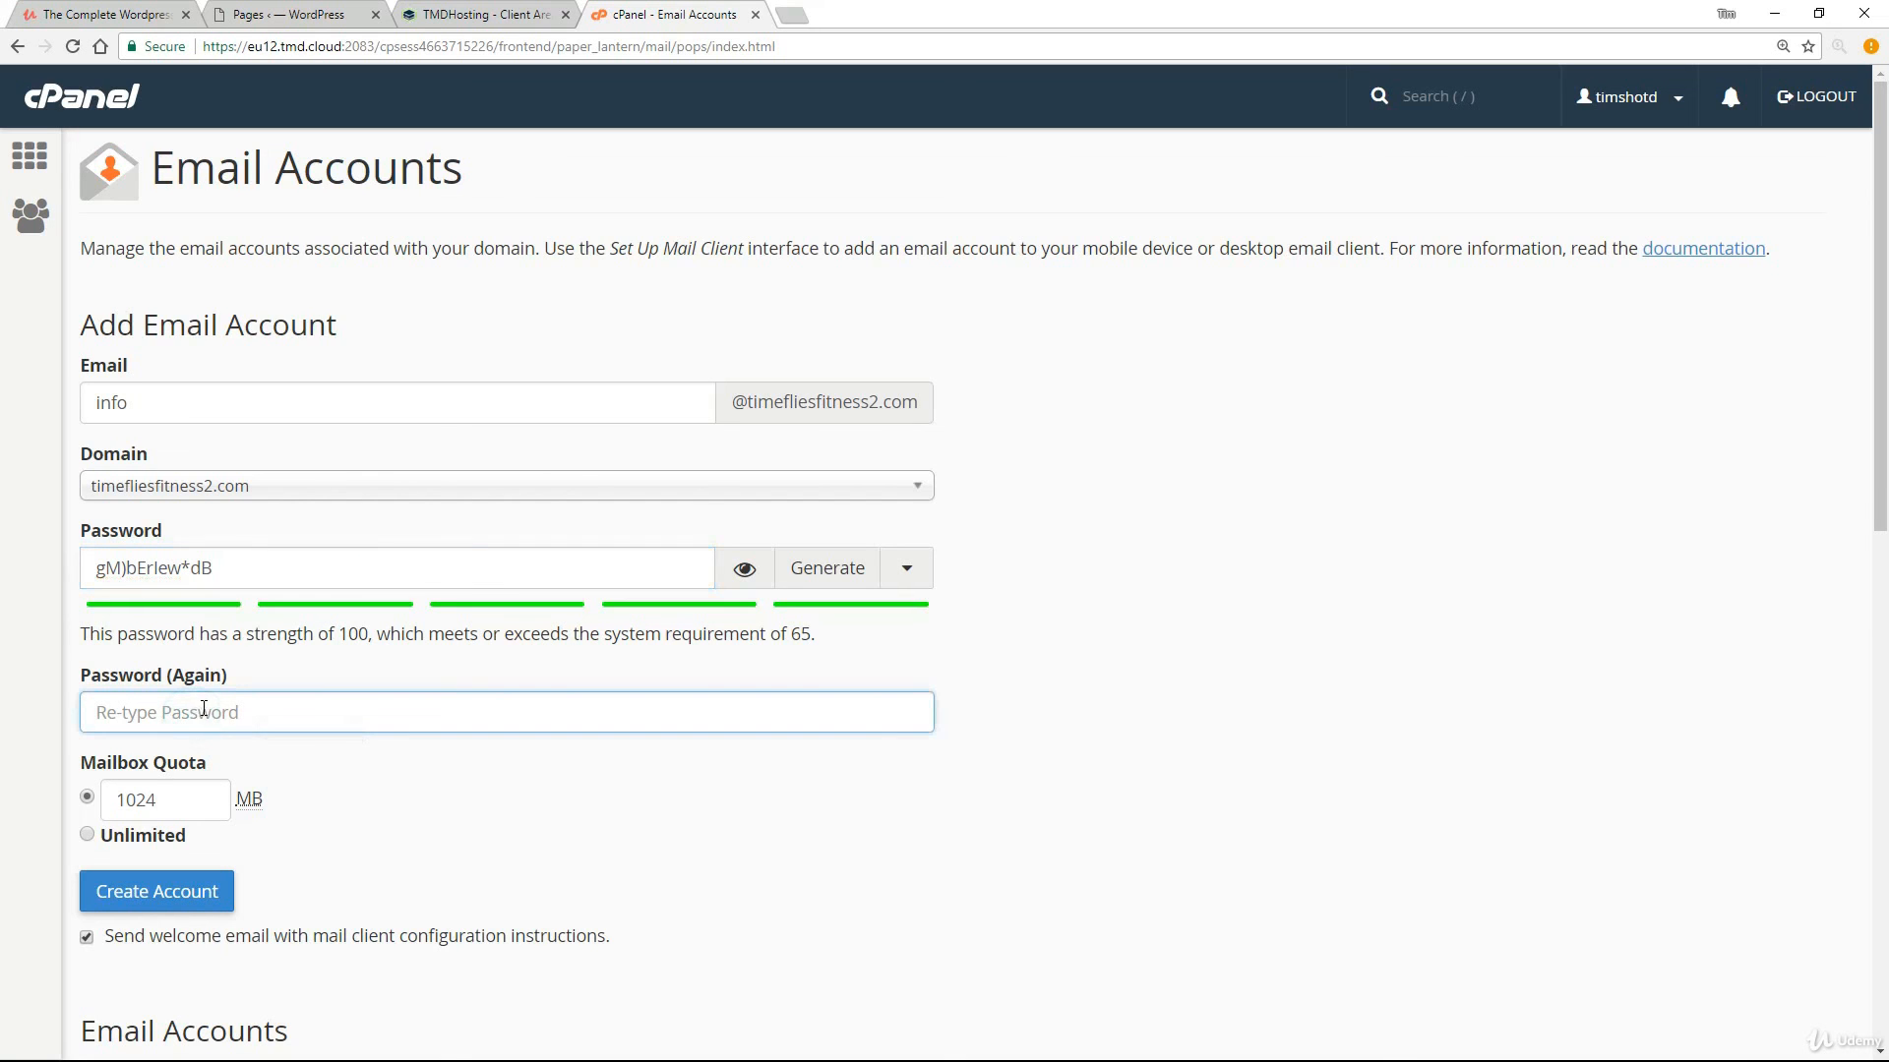
{"action": "key", "text": "ctrl+v"}
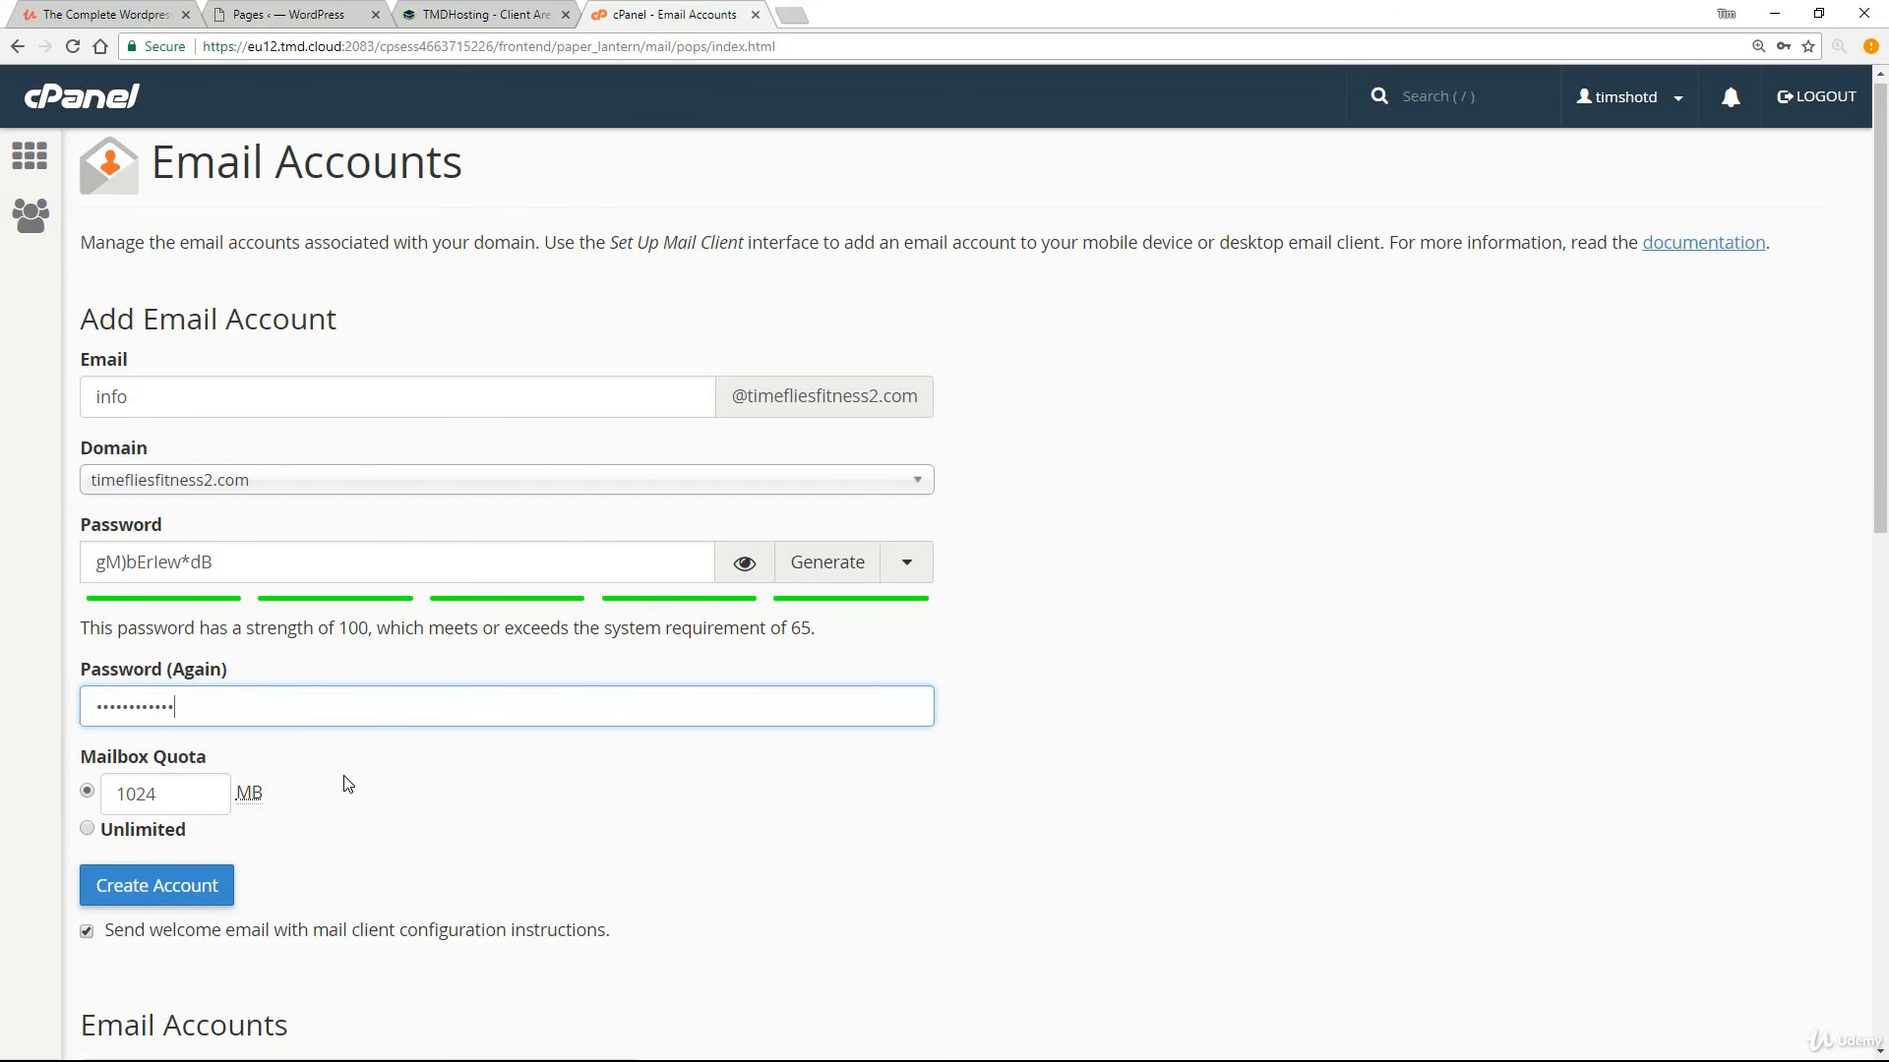
{"action": "scroll", "coordinate": [346, 786], "scroll_direction": "down", "scroll_amount": 2}
{"action": "scroll", "coordinate": [485, 624], "scroll_direction": "down", "scroll_amount": 1}
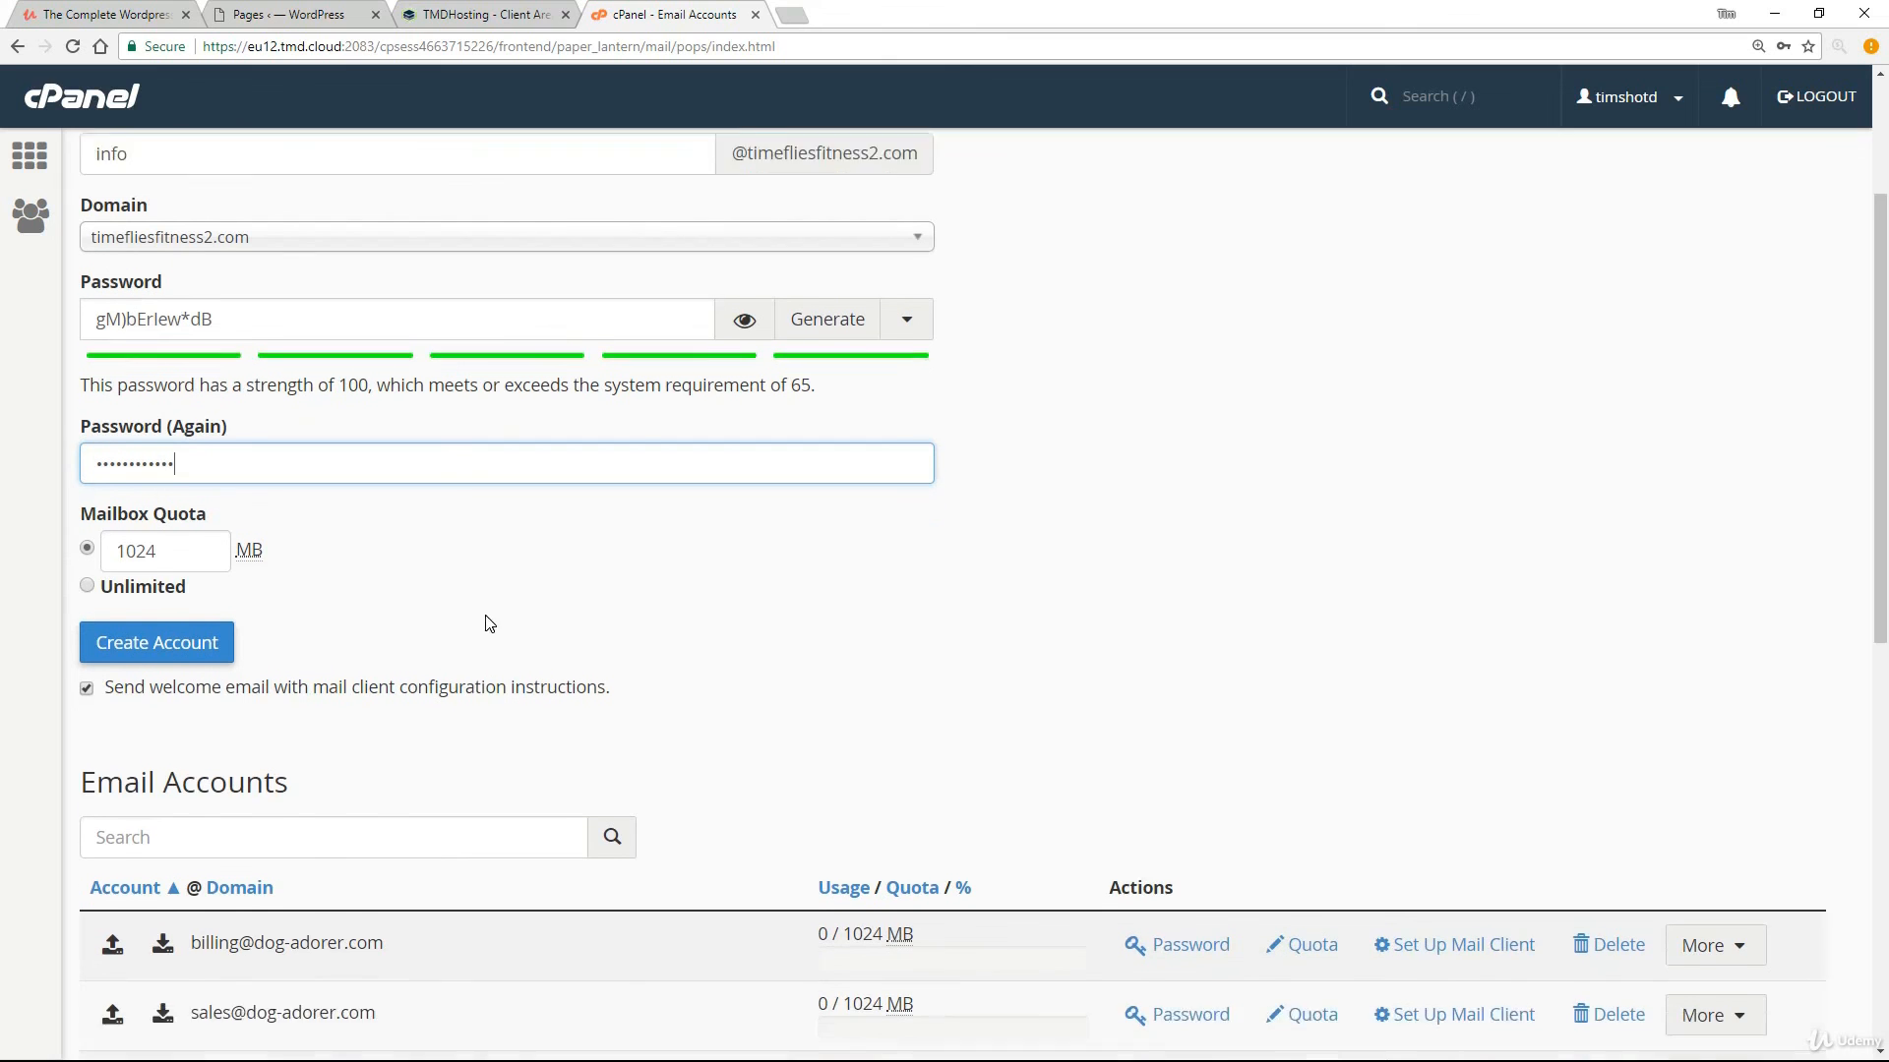
{"action": "left_click", "coordinate": [170, 609]}
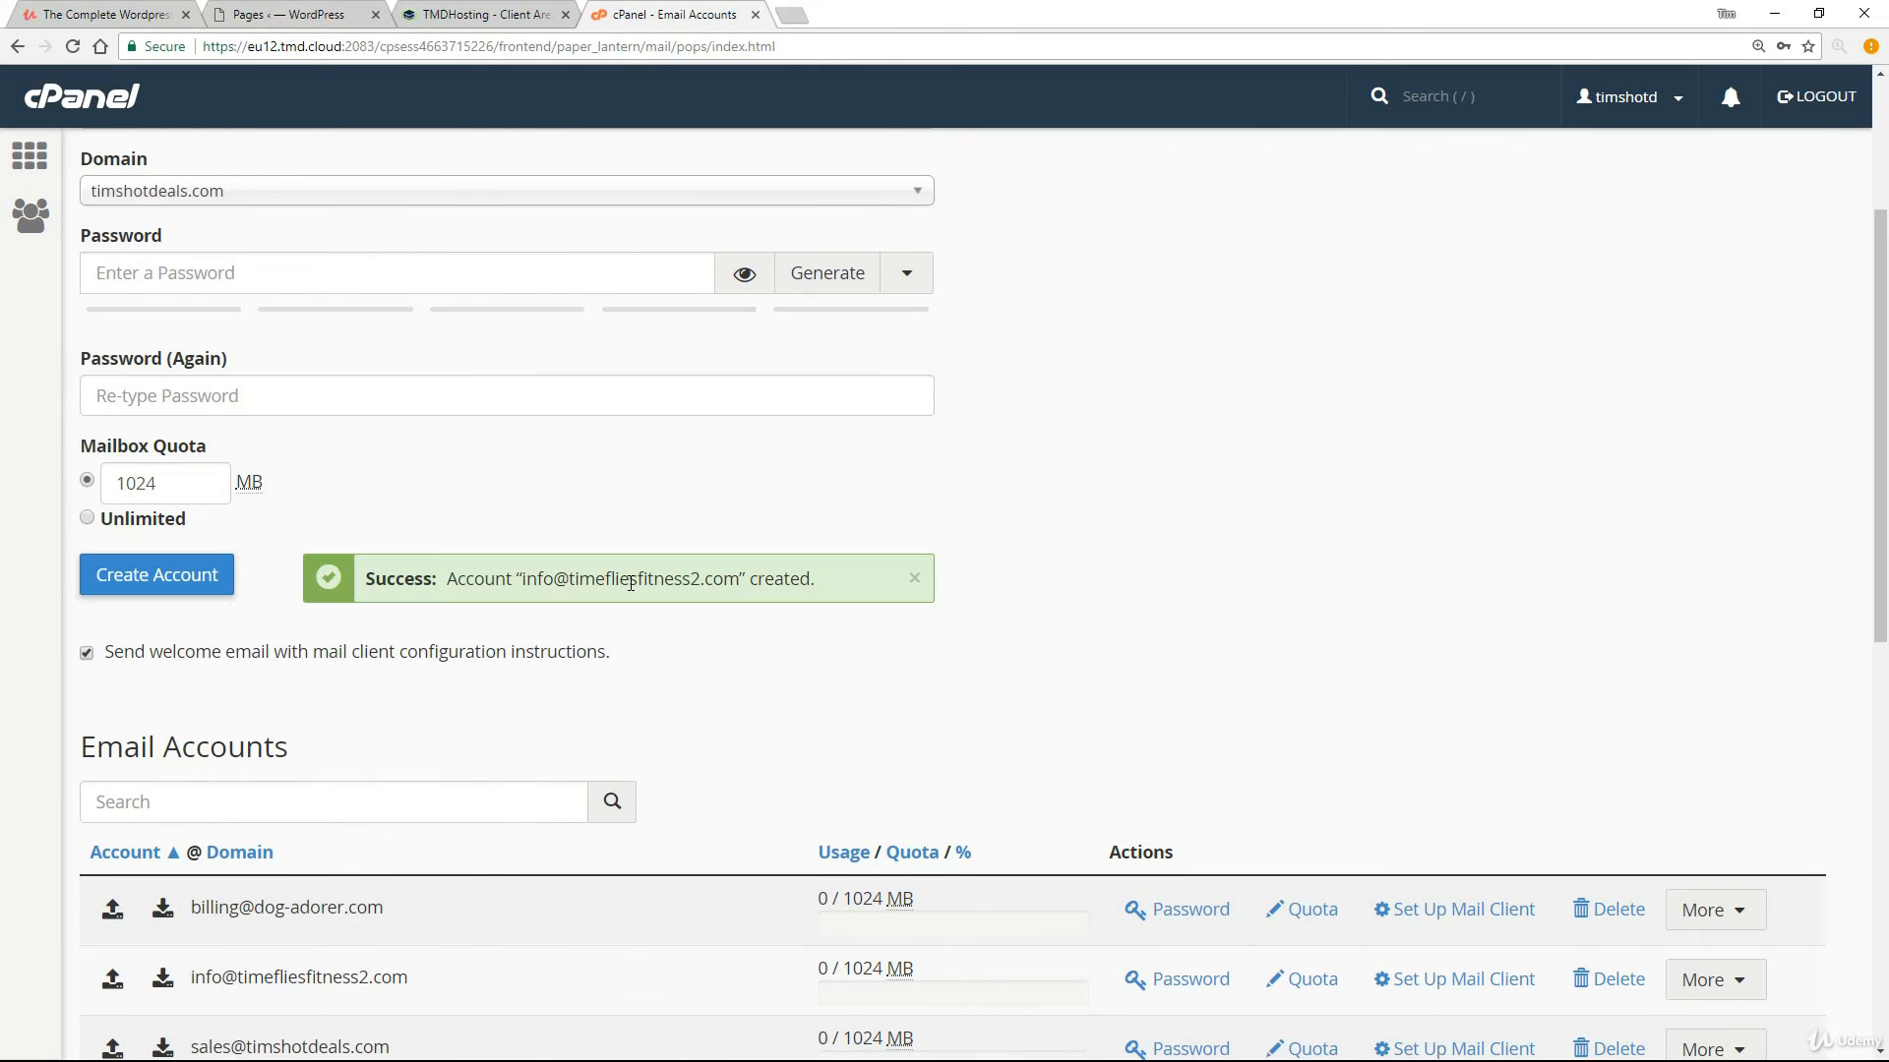
{"action": "scroll", "coordinate": [611, 587], "scroll_direction": "down", "scroll_amount": 6}
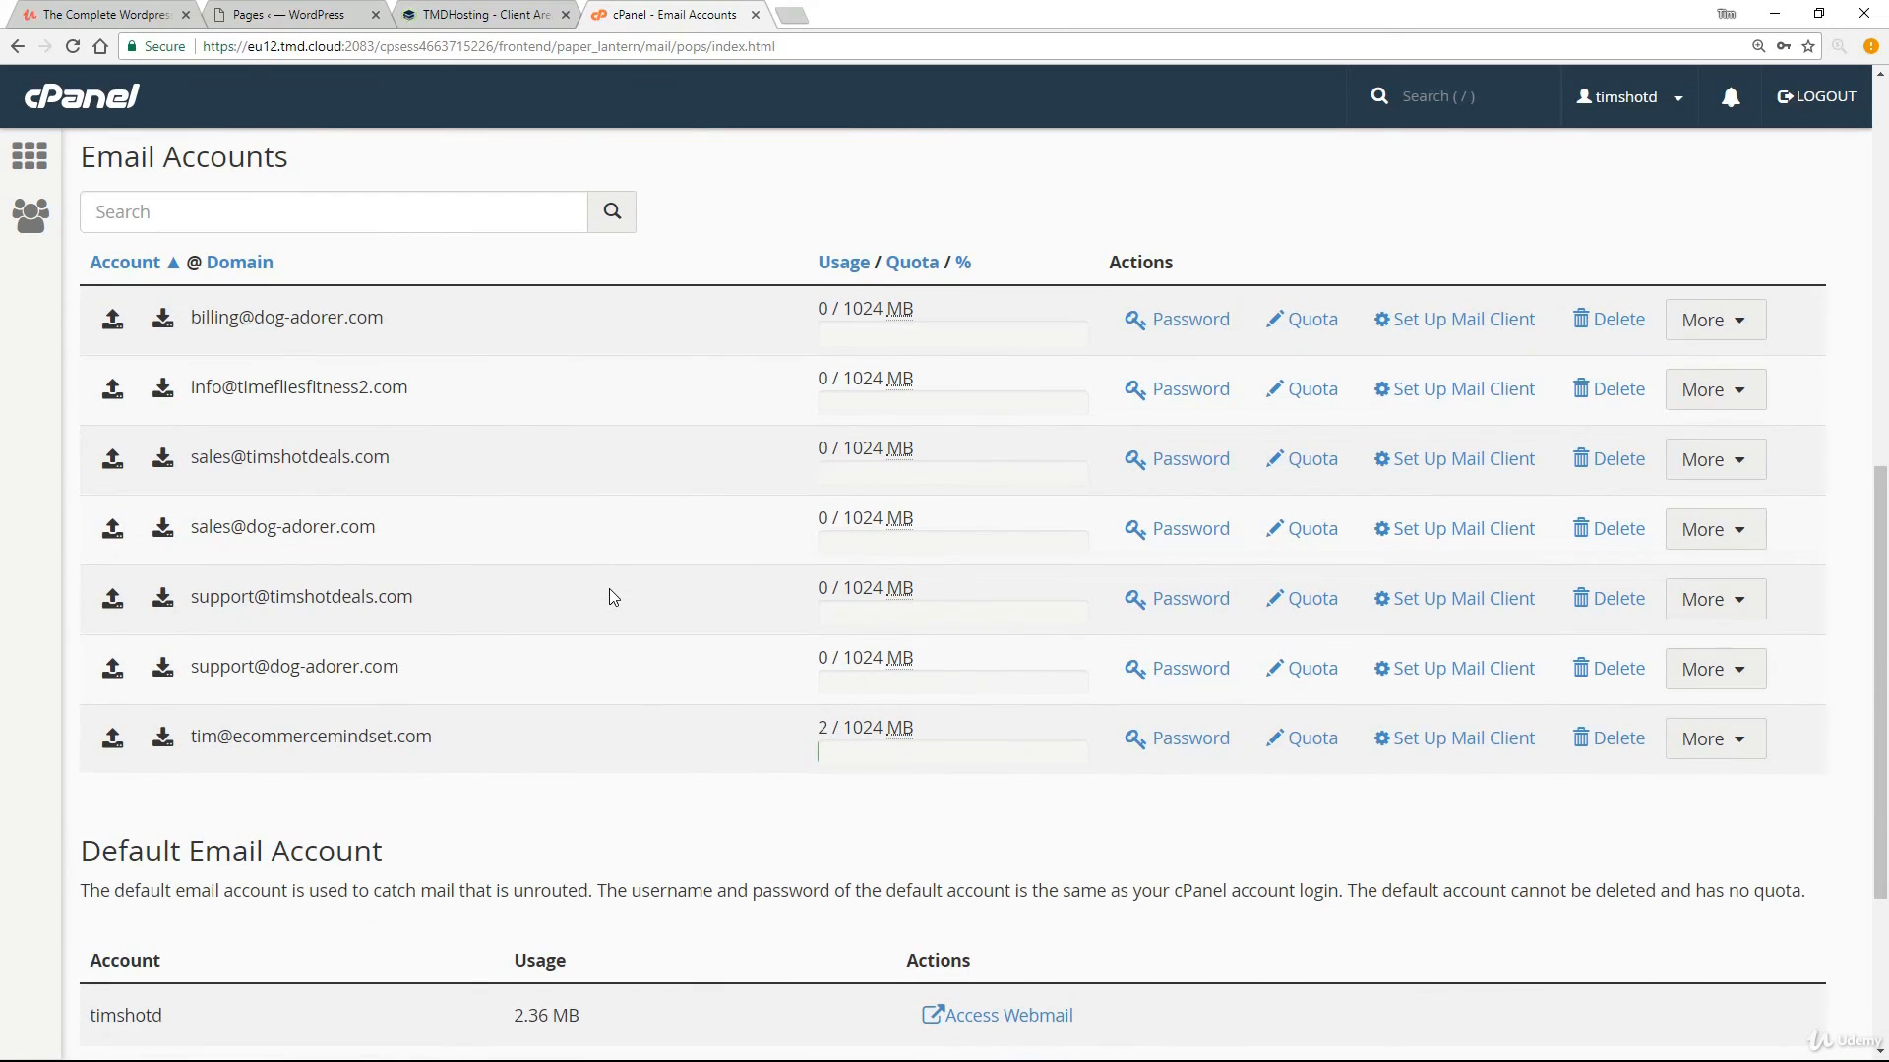
{"action": "left_click_drag", "start_coordinate": [442, 390], "coordinate": [186, 402]}
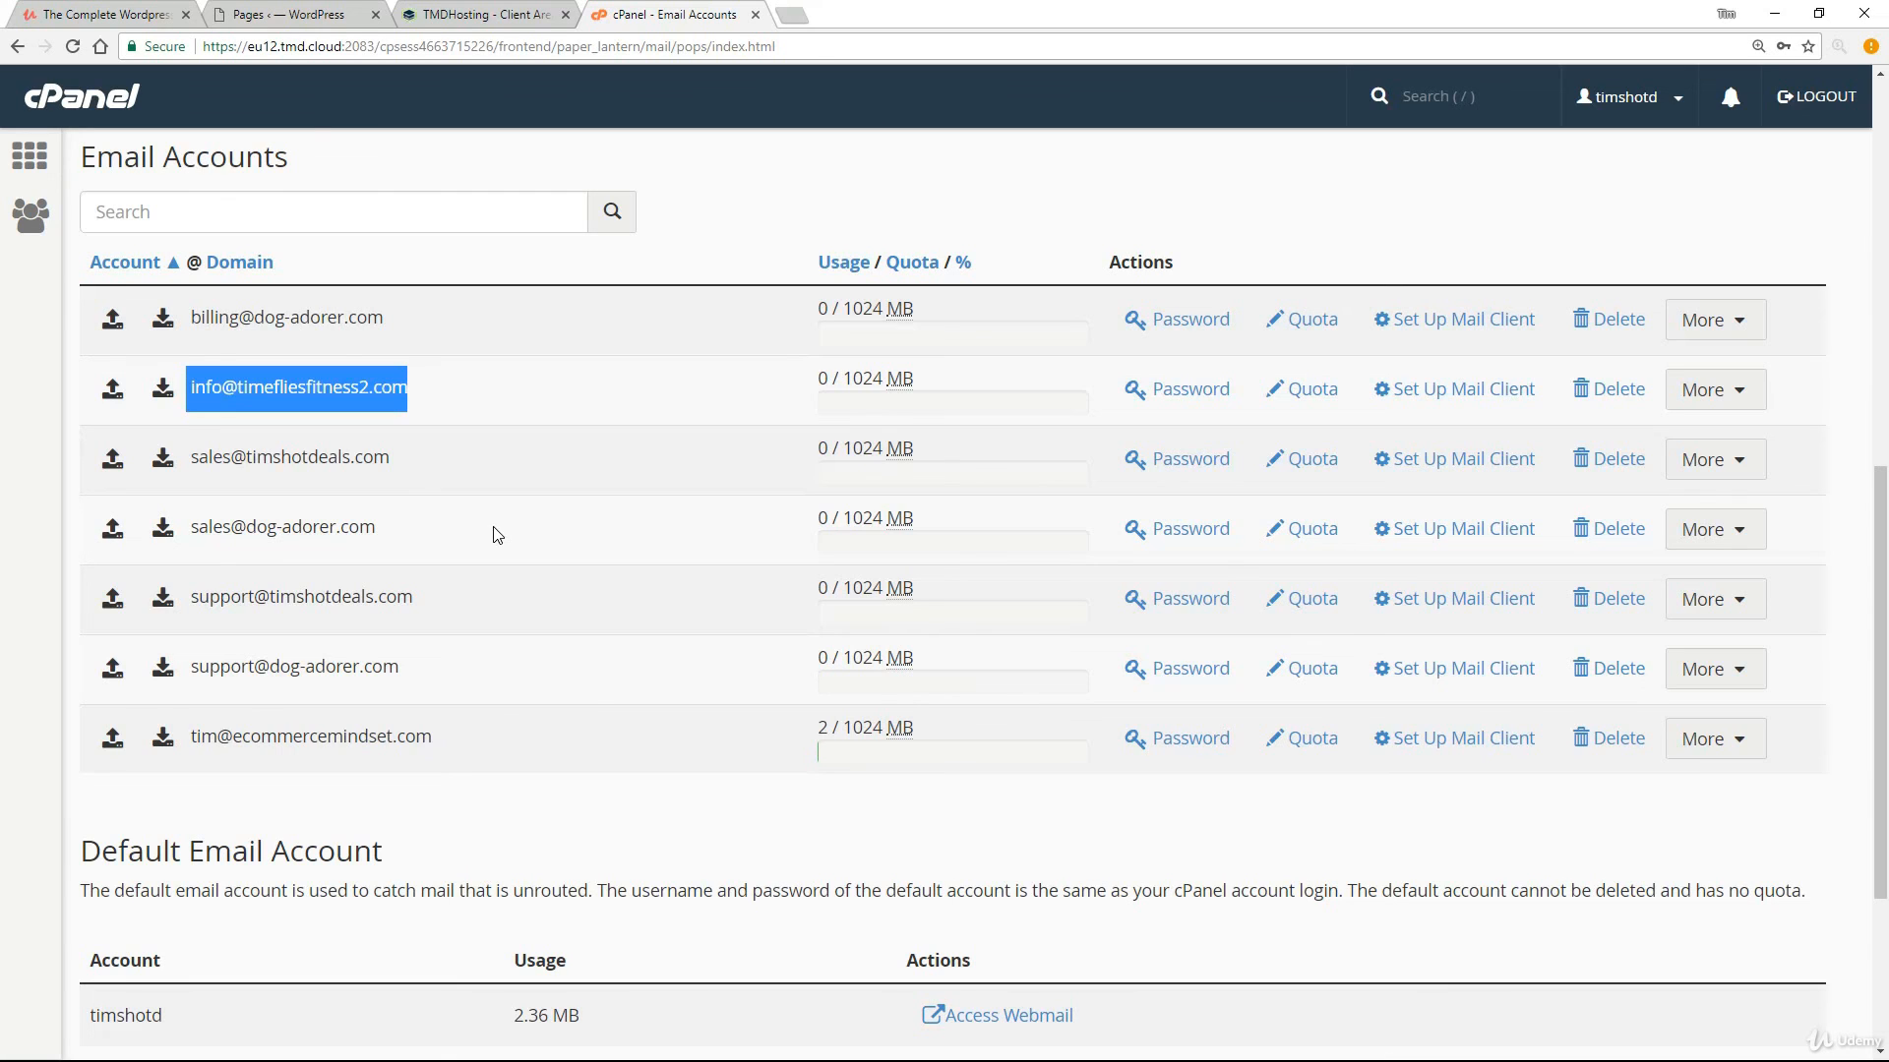
{"action": "left_click", "coordinate": [493, 20]}
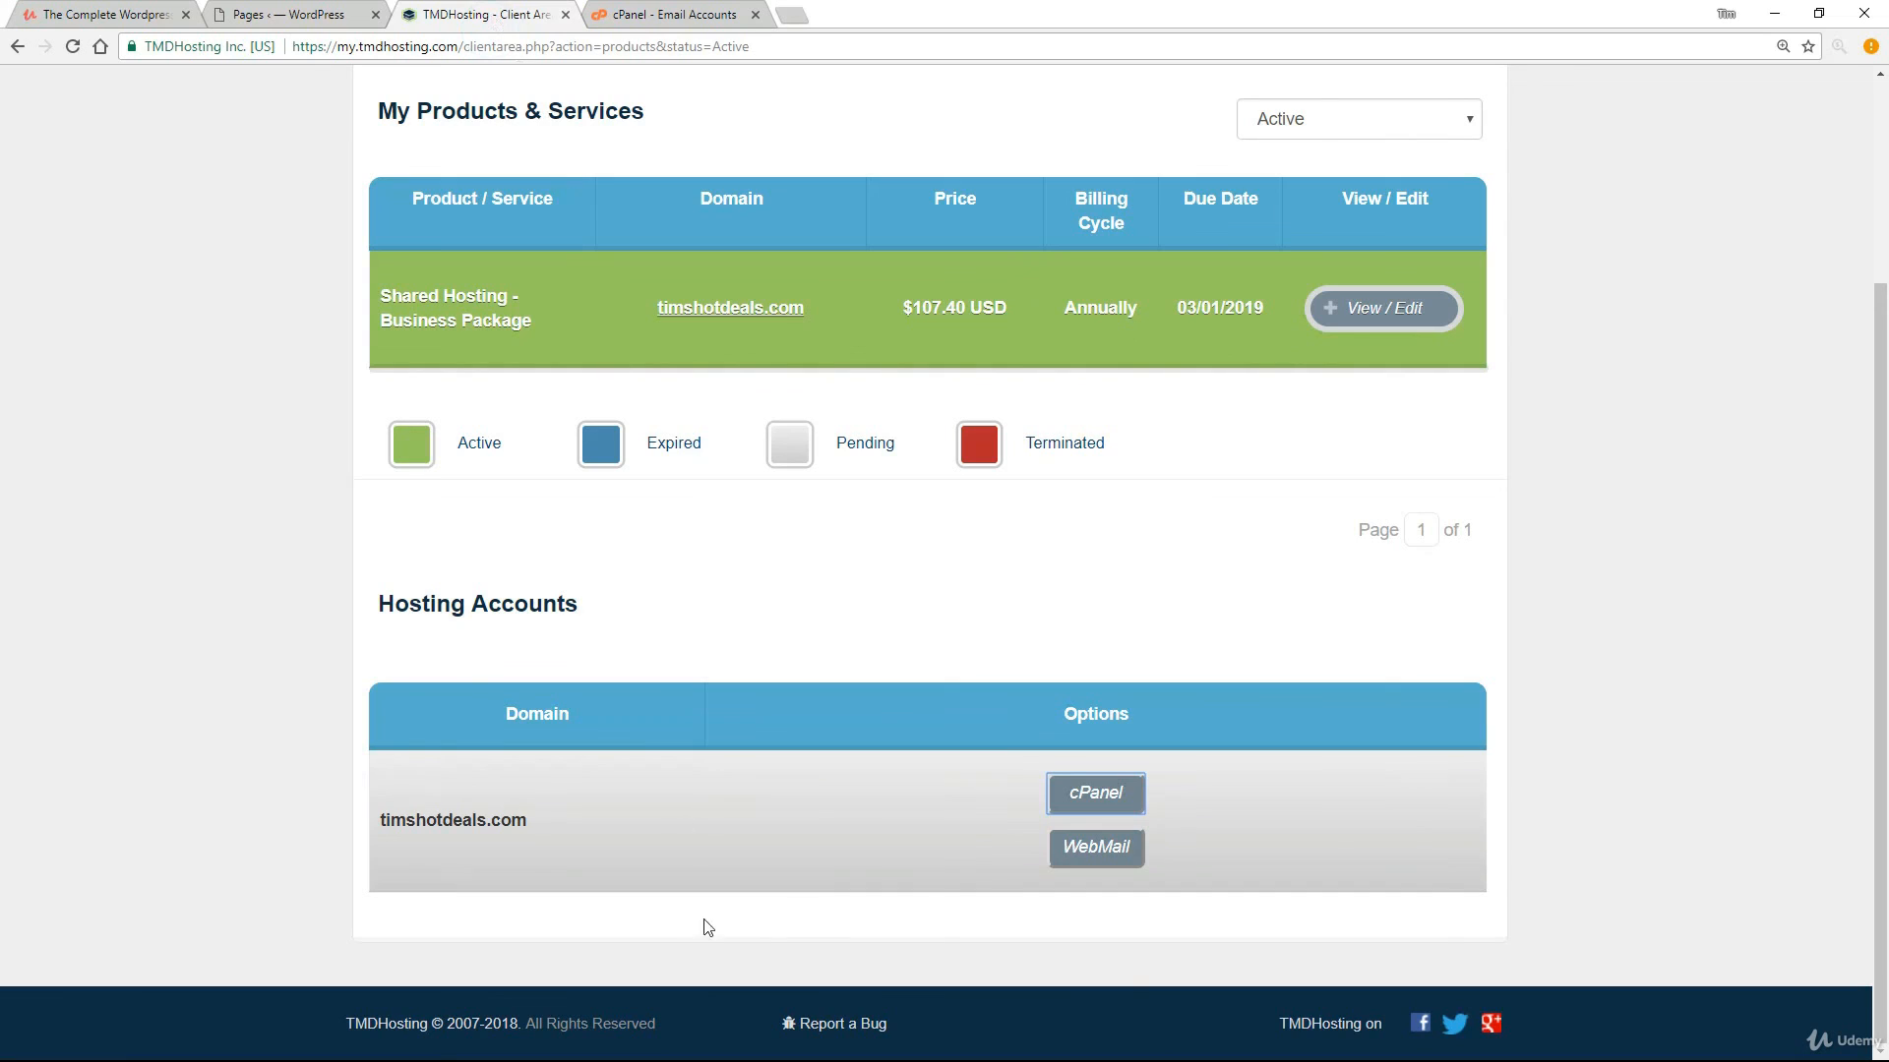
{"action": "left_click", "coordinate": [1095, 850]}
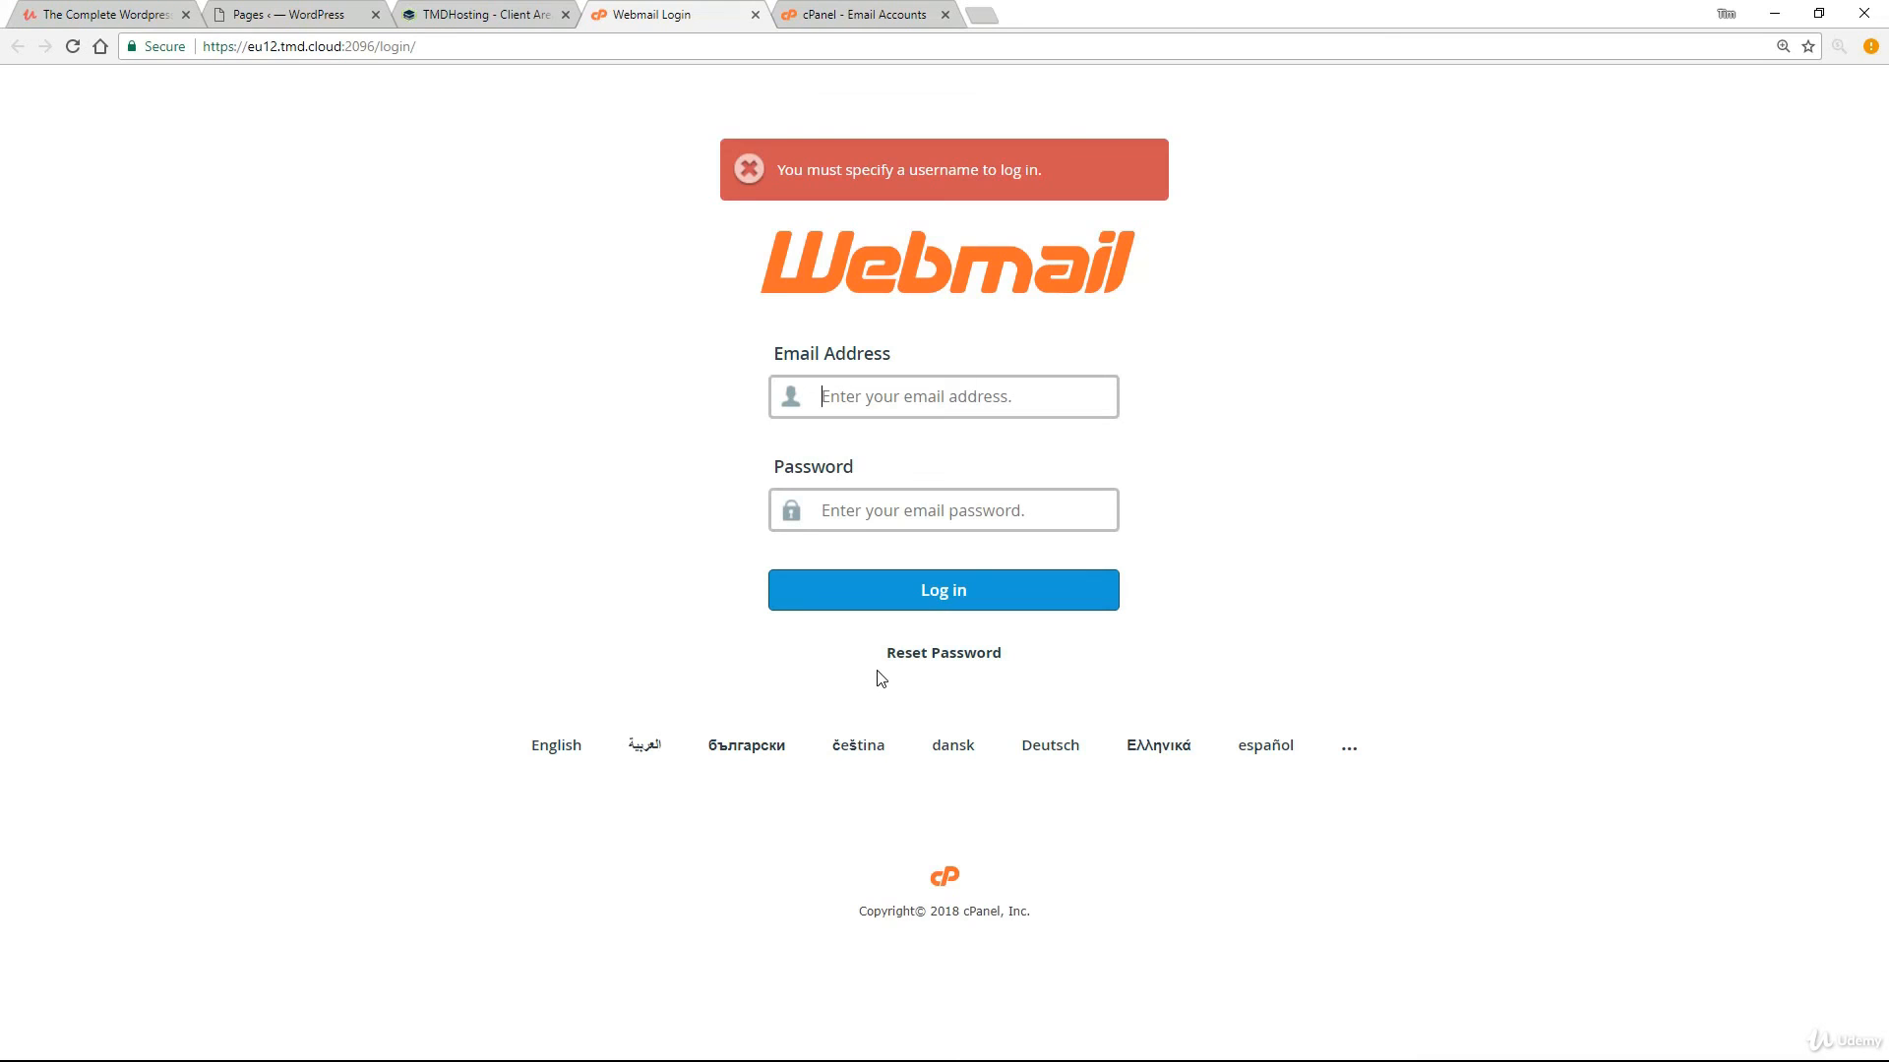
{"action": "left_click", "coordinate": [872, 407]}
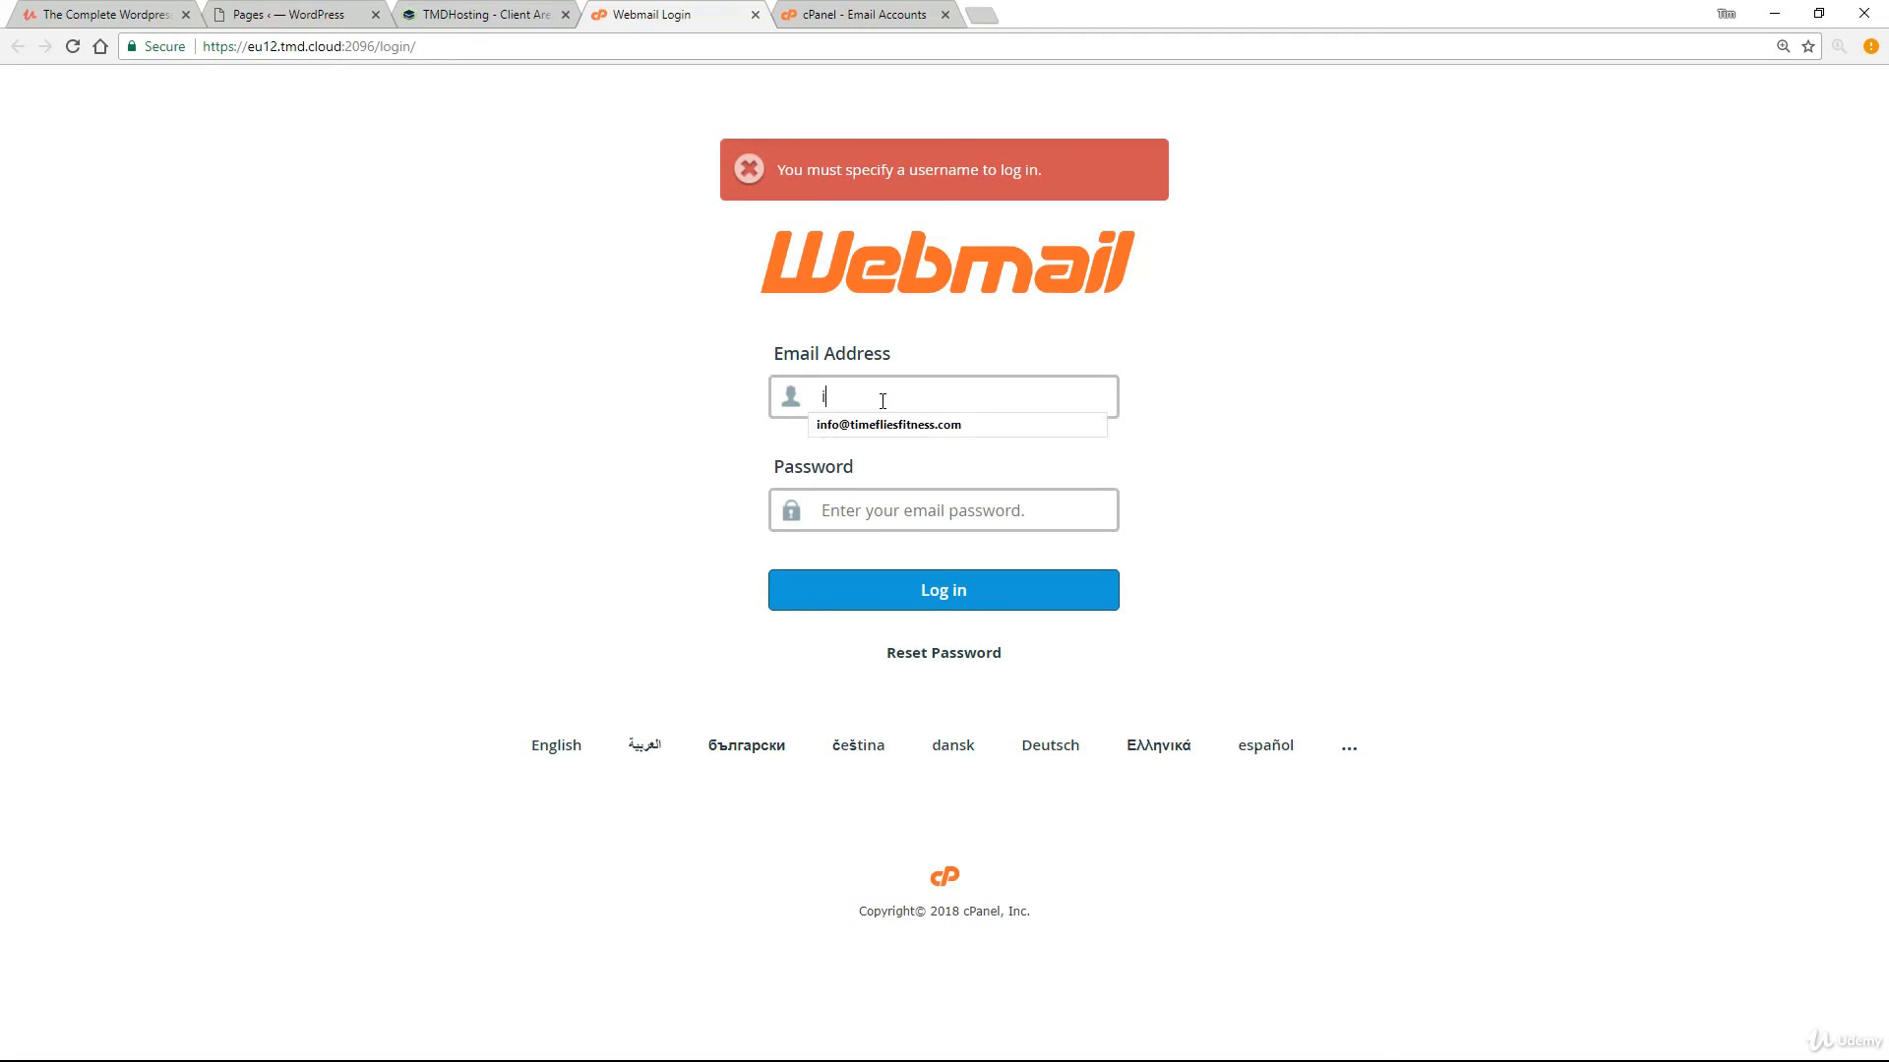
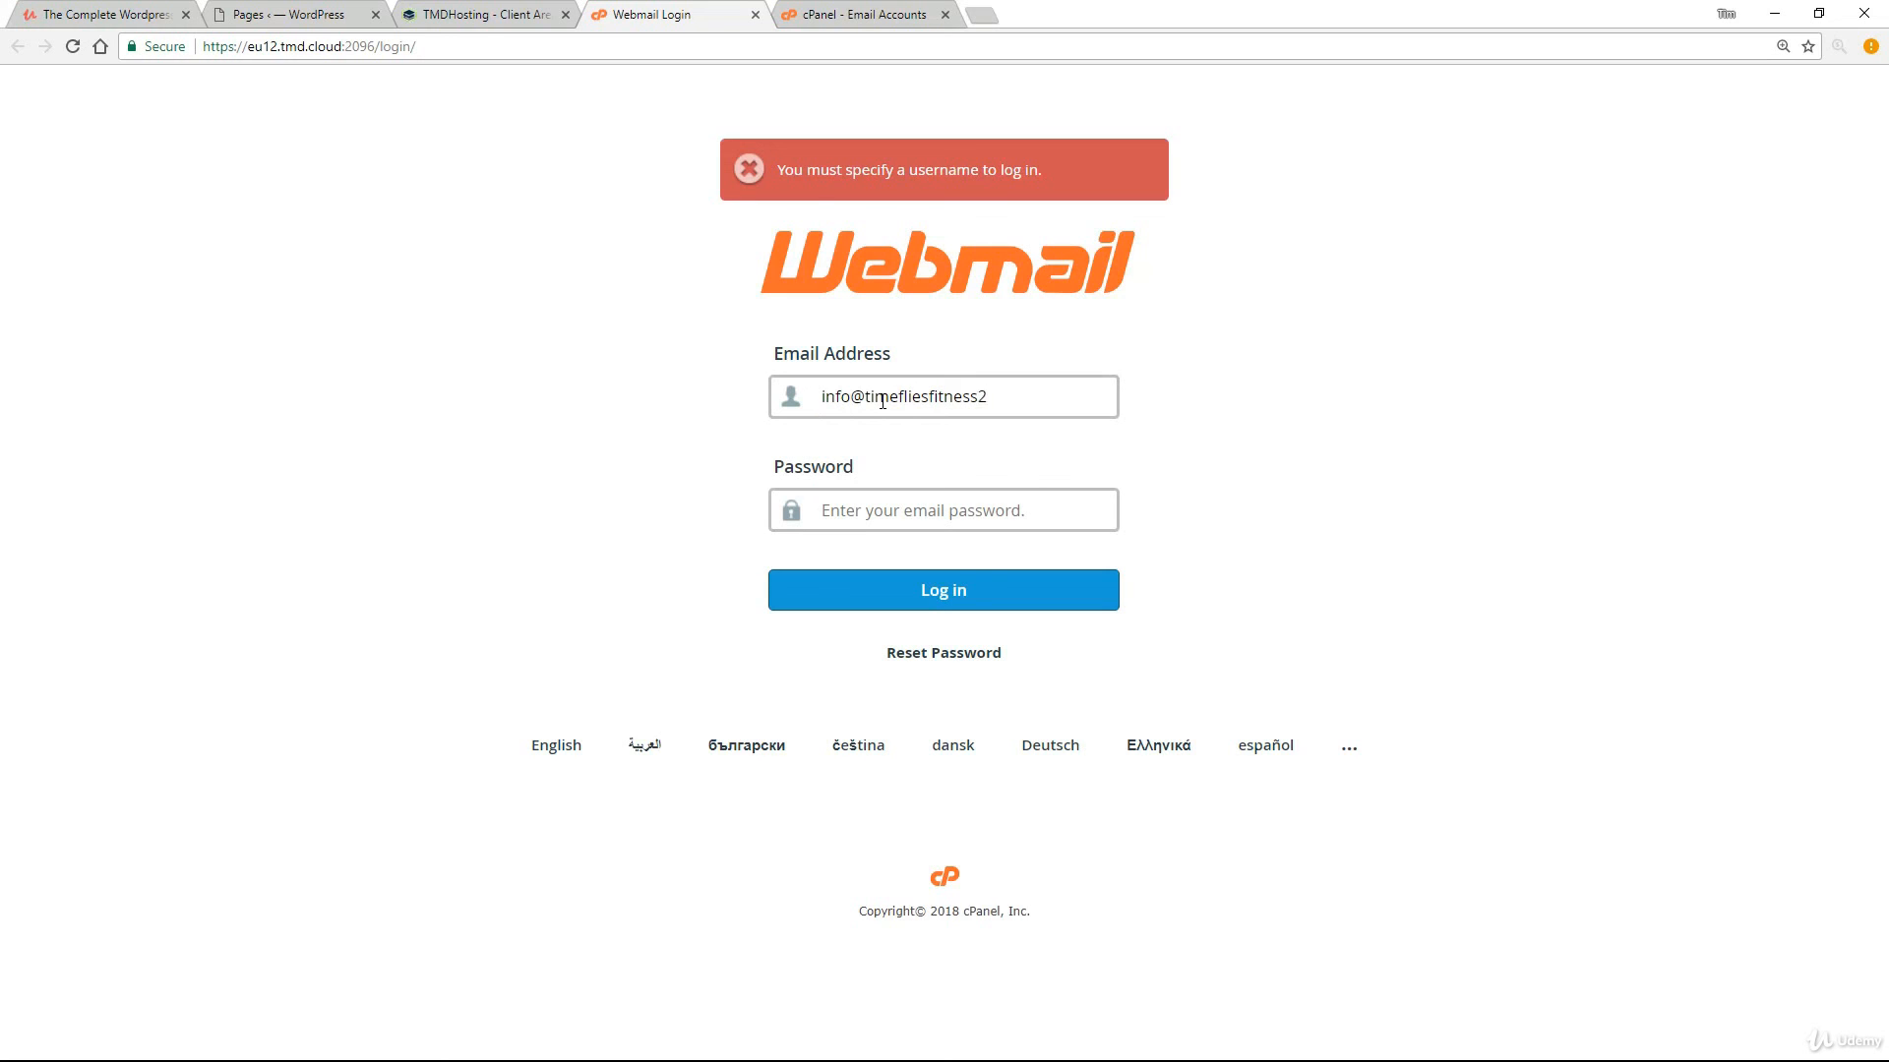
{"action": "key", "text": "Tab"}
{"action": "key", "text": "ctrl+v"}
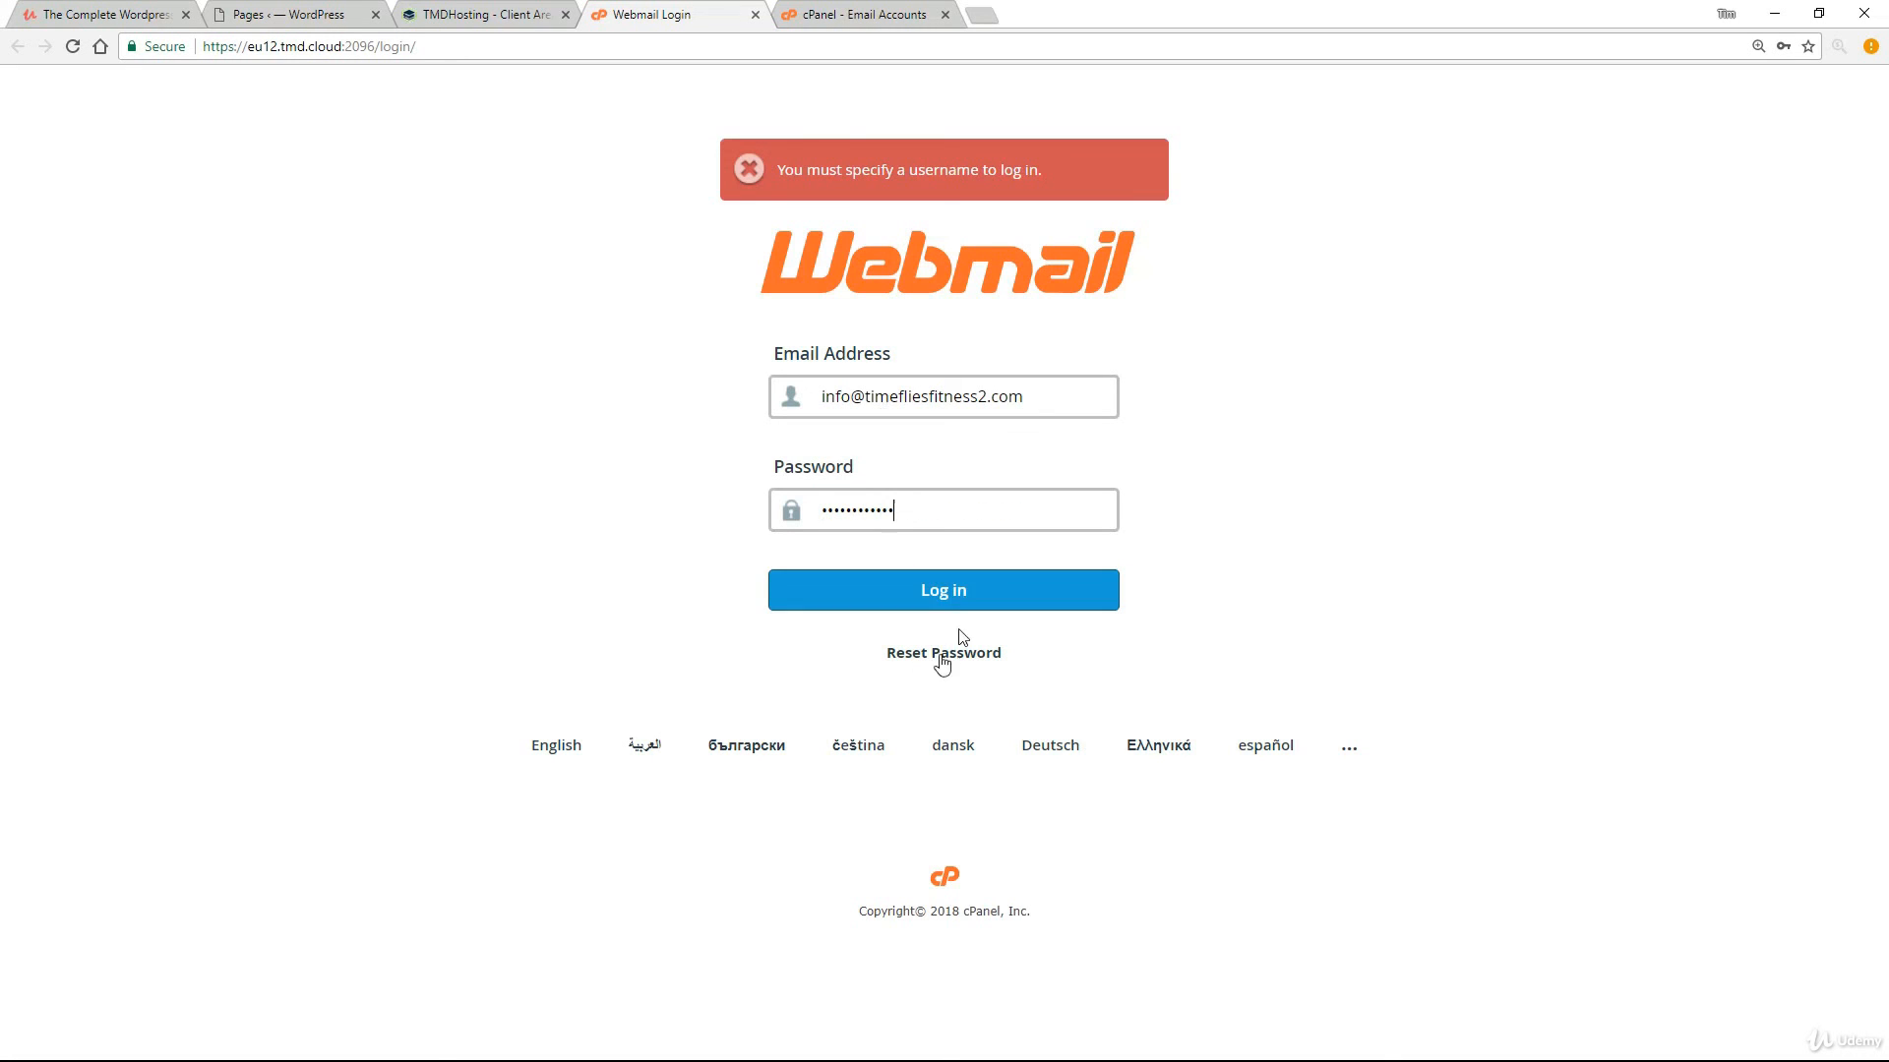
{"action": "left_click", "coordinate": [967, 595]}
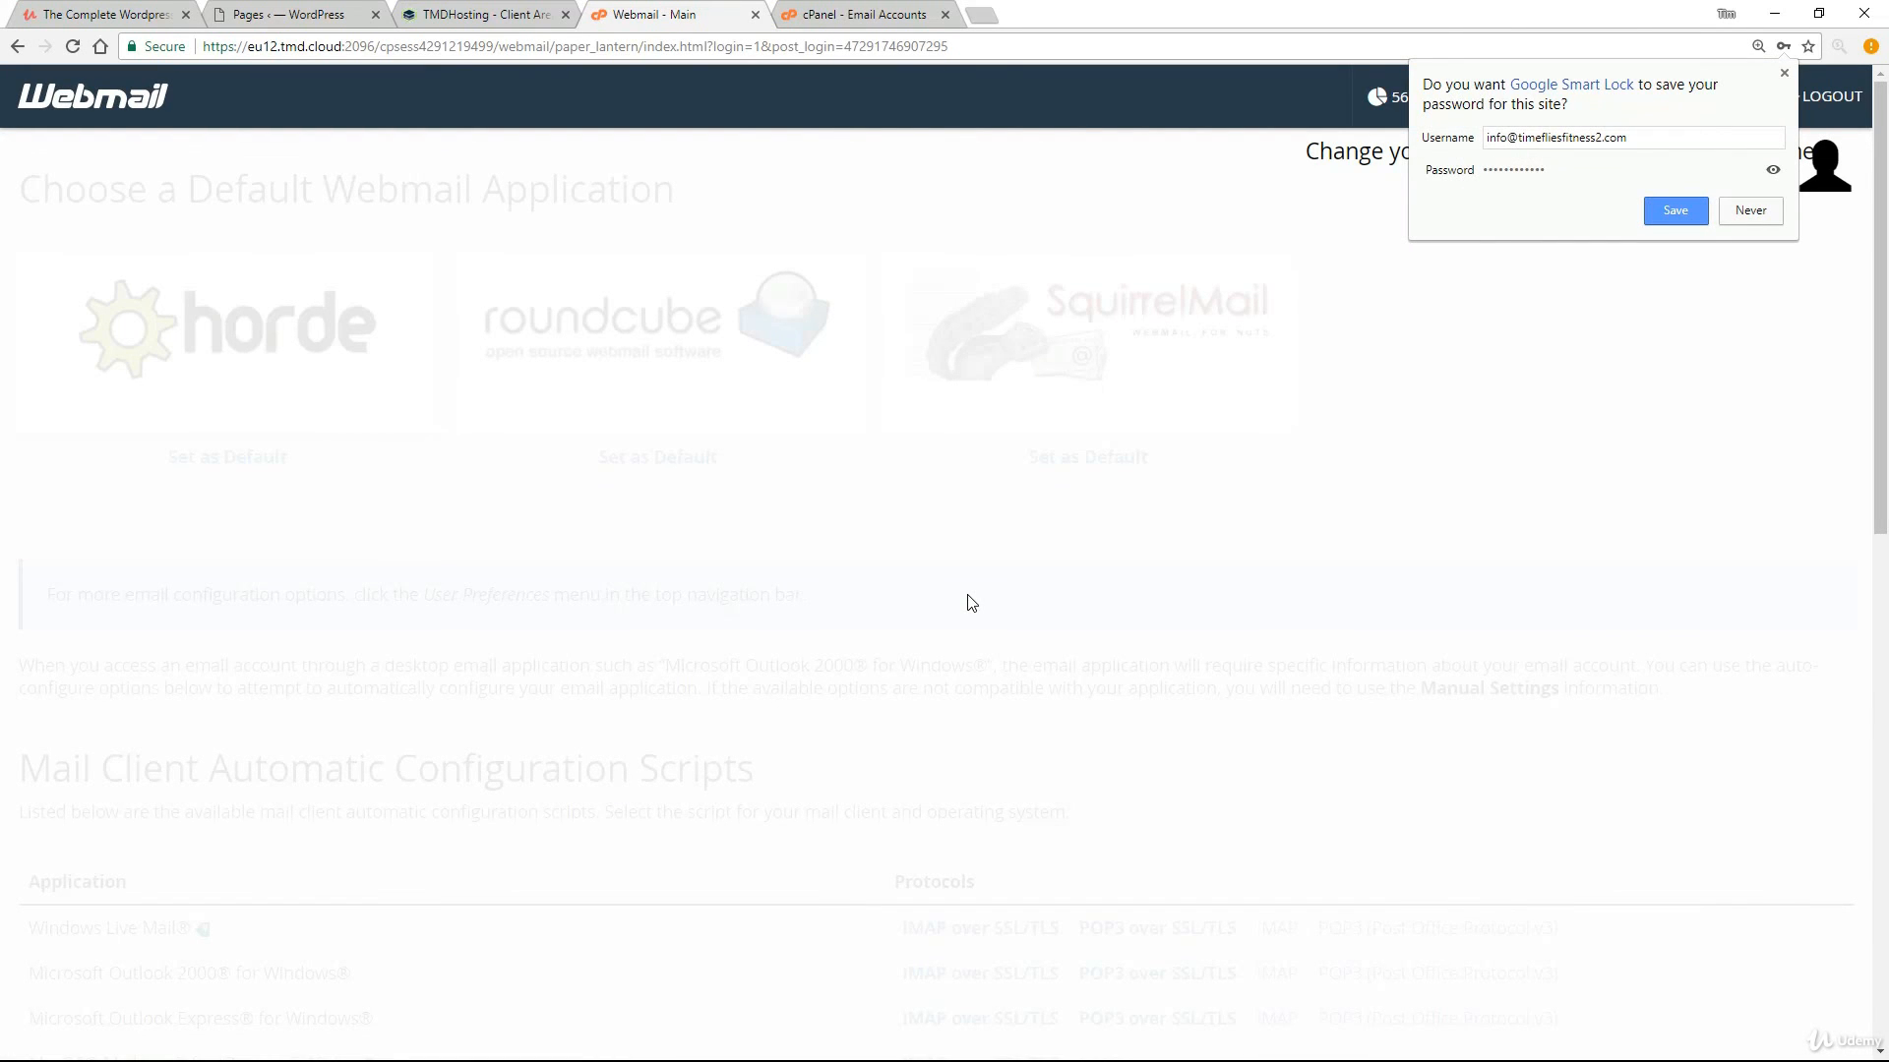
Decline saving the password, dismiss the configuration tip, and launch Roundcube for the mailbox.
{"action": "left_click", "coordinate": [1746, 218]}
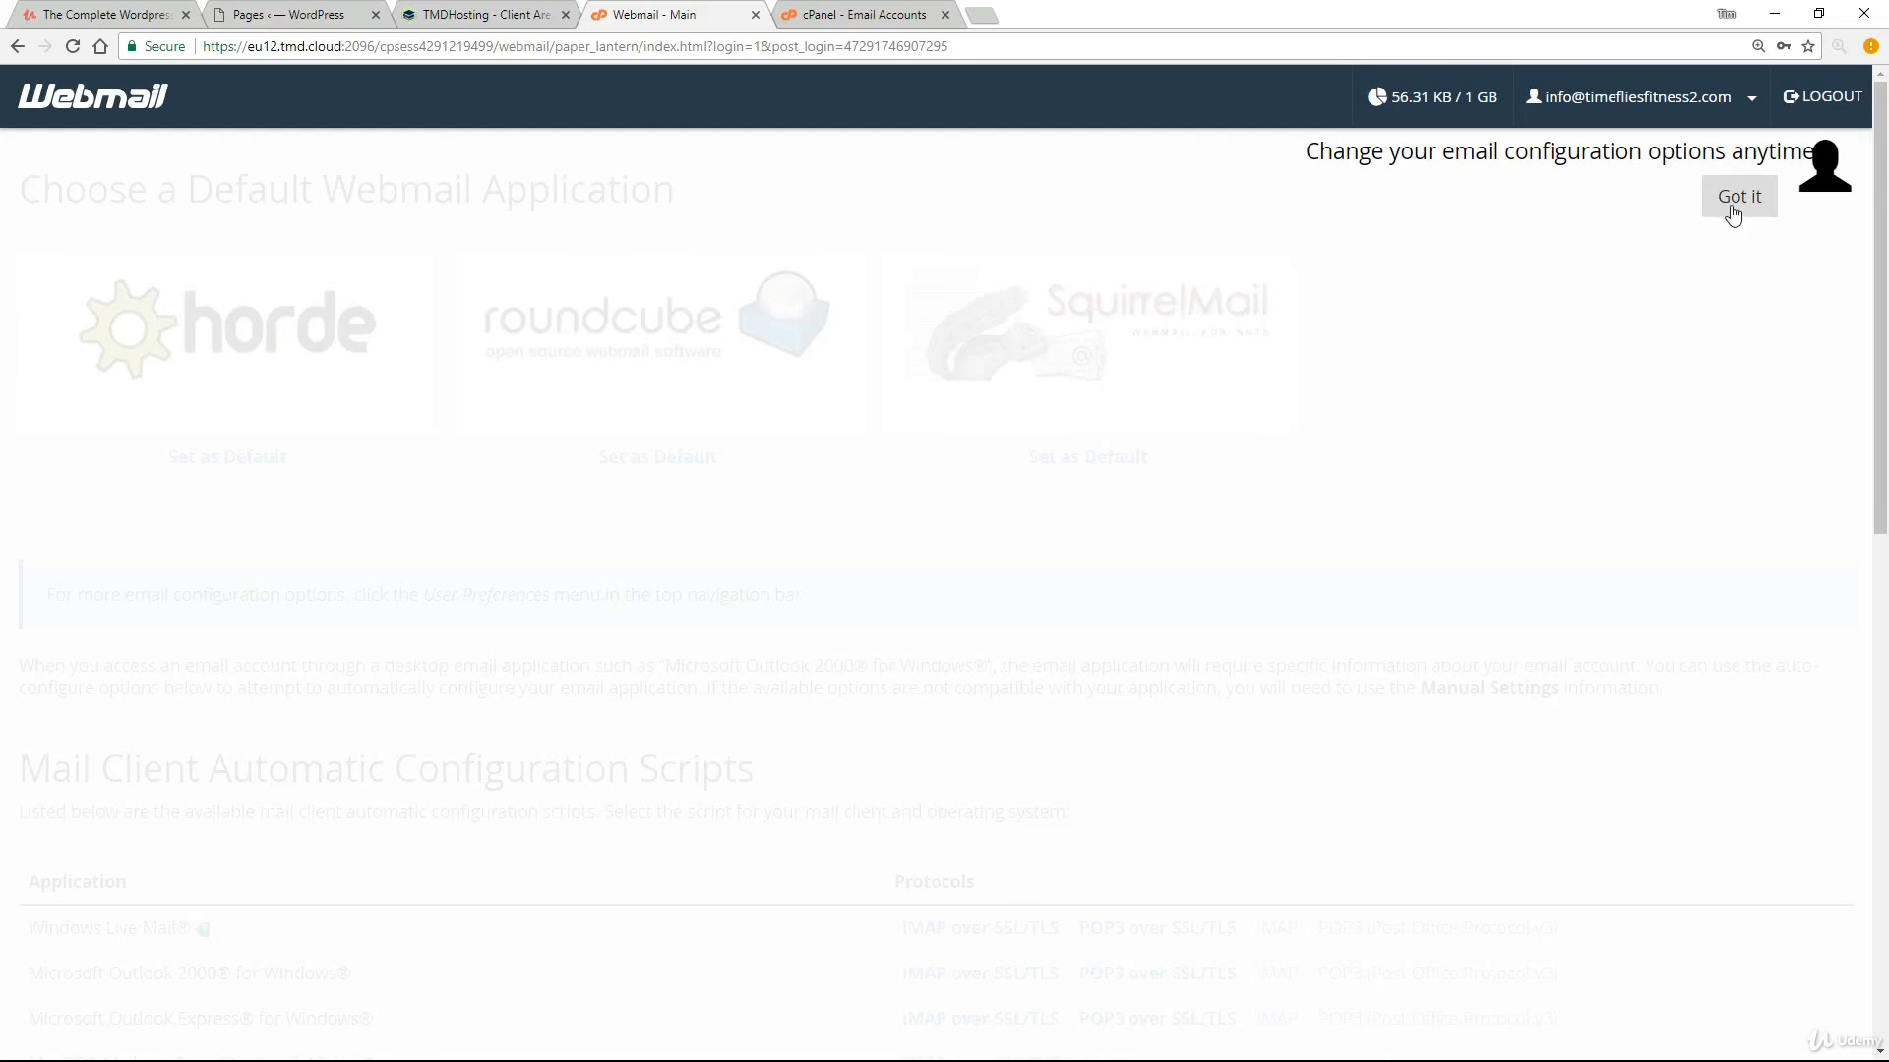
{"action": "left_click", "coordinate": [1750, 204]}
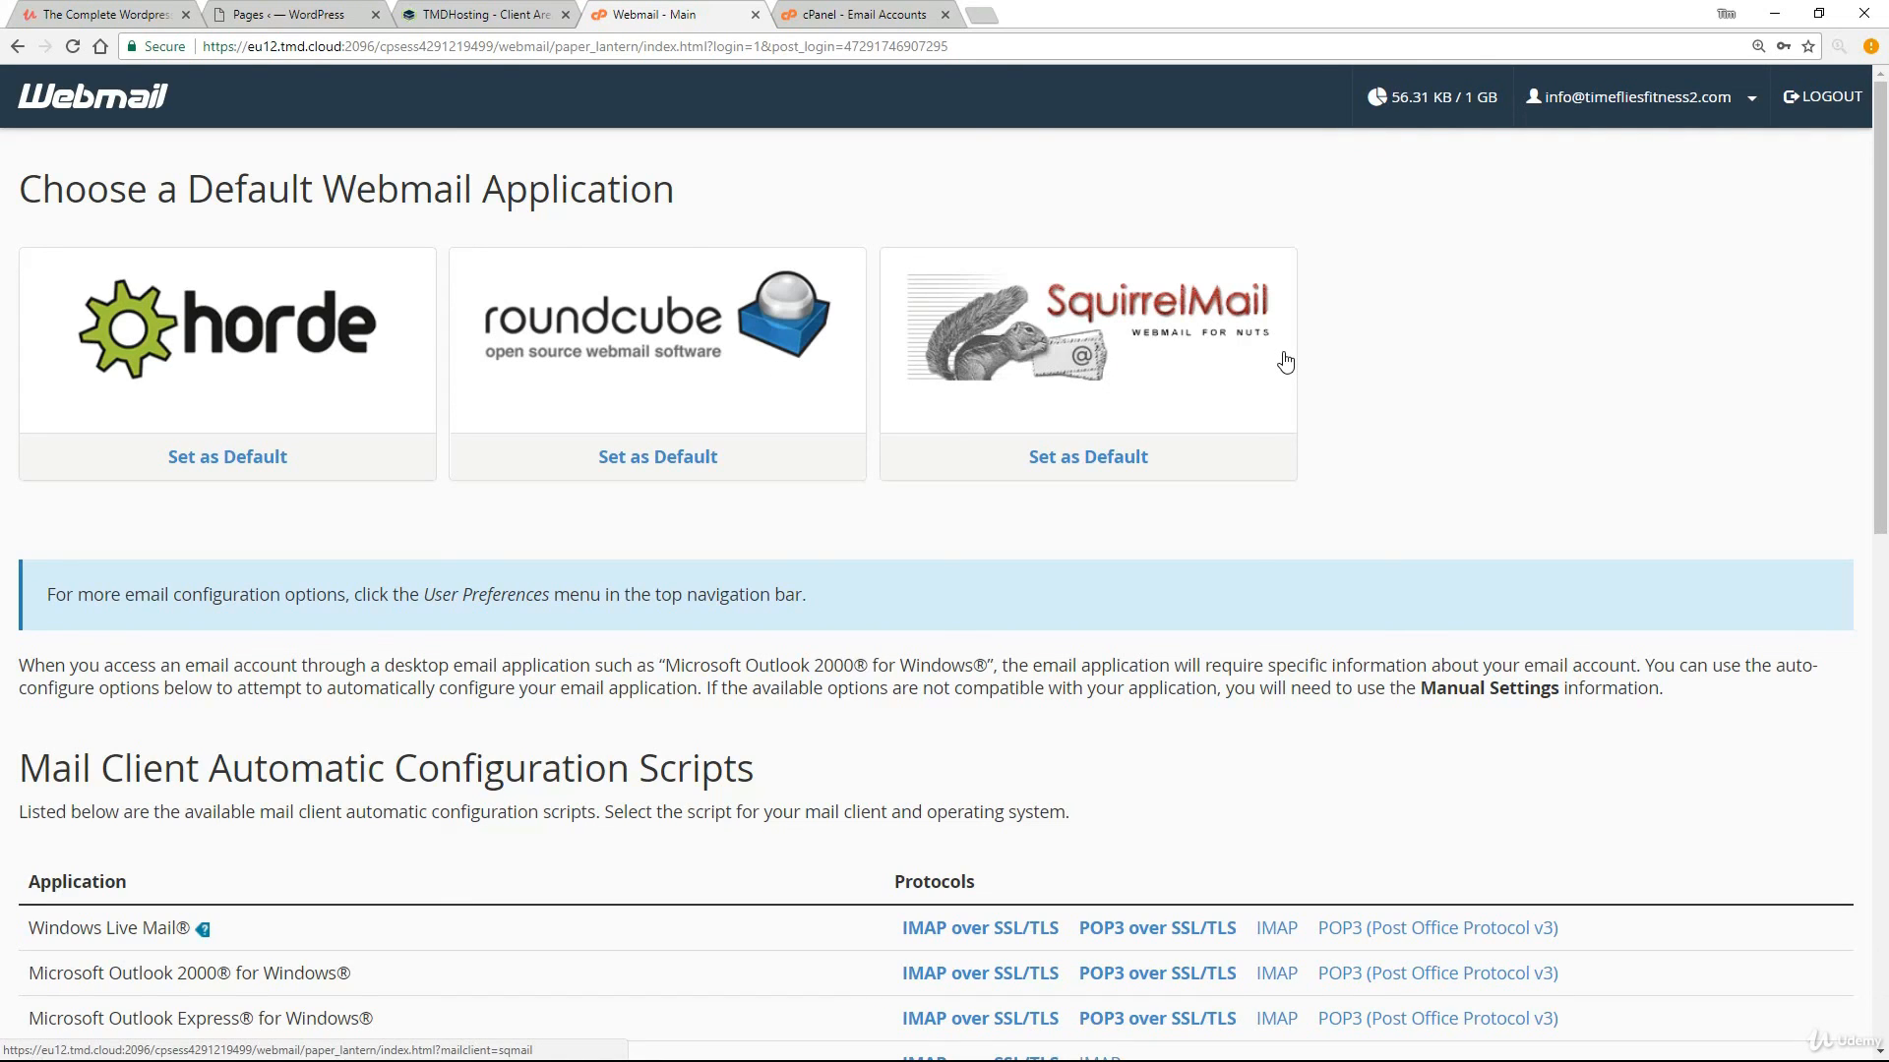
{"action": "left_click", "coordinate": [678, 343]}
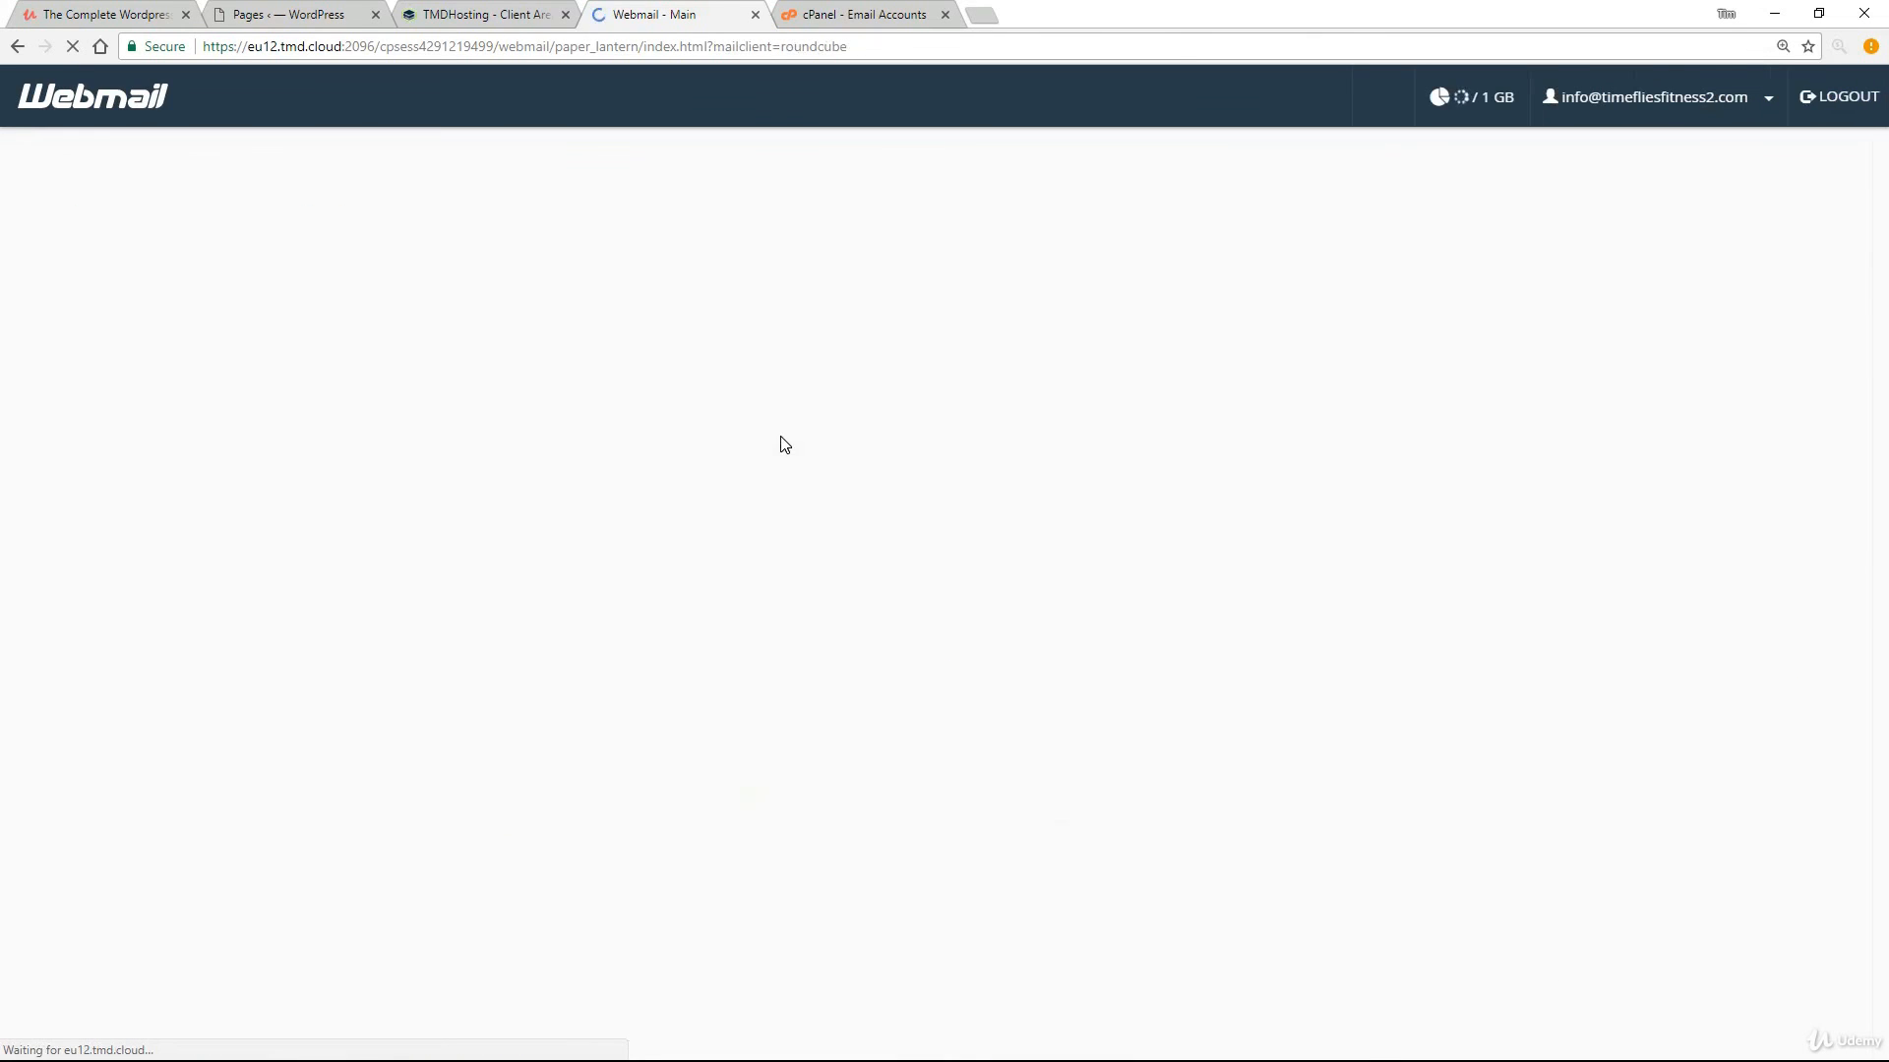